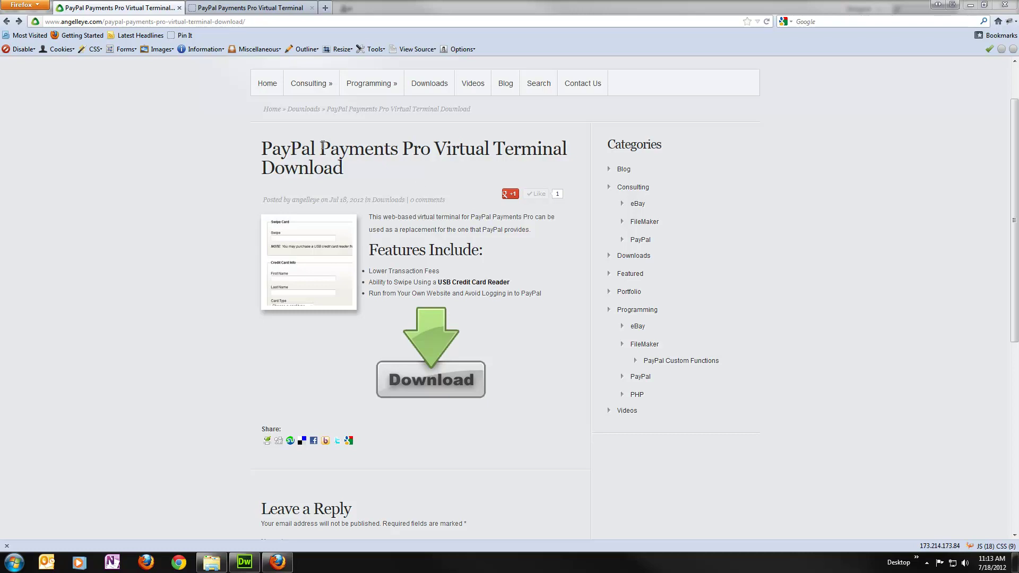
In Dreamweaver's Files panel, open config.php from the solutions/pos/includes folder.
{"action": "left_click_drag", "start_coordinate": [320, 150], "coordinate": [432, 151]}
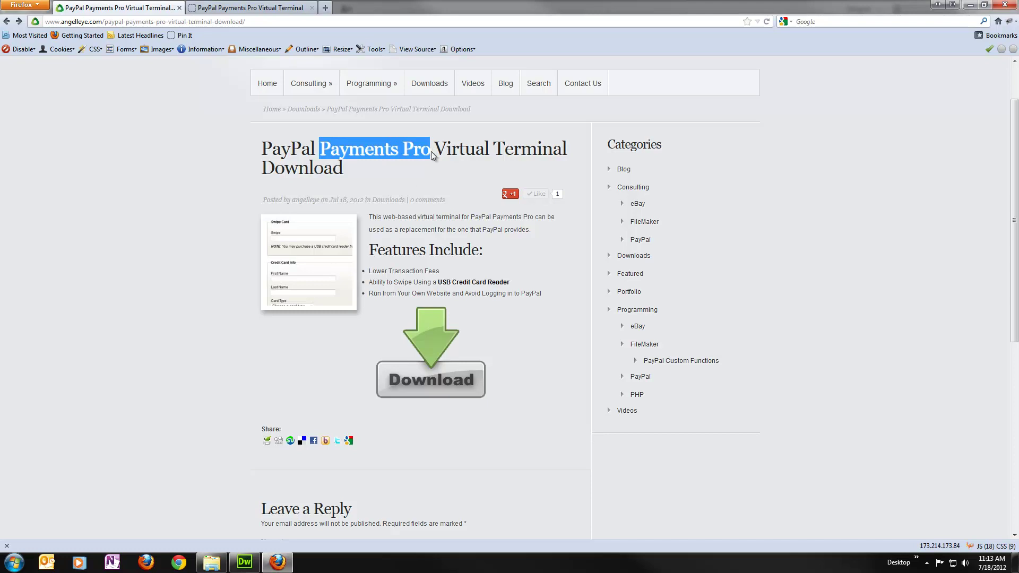
{"action": "left_click", "coordinate": [461, 149]}
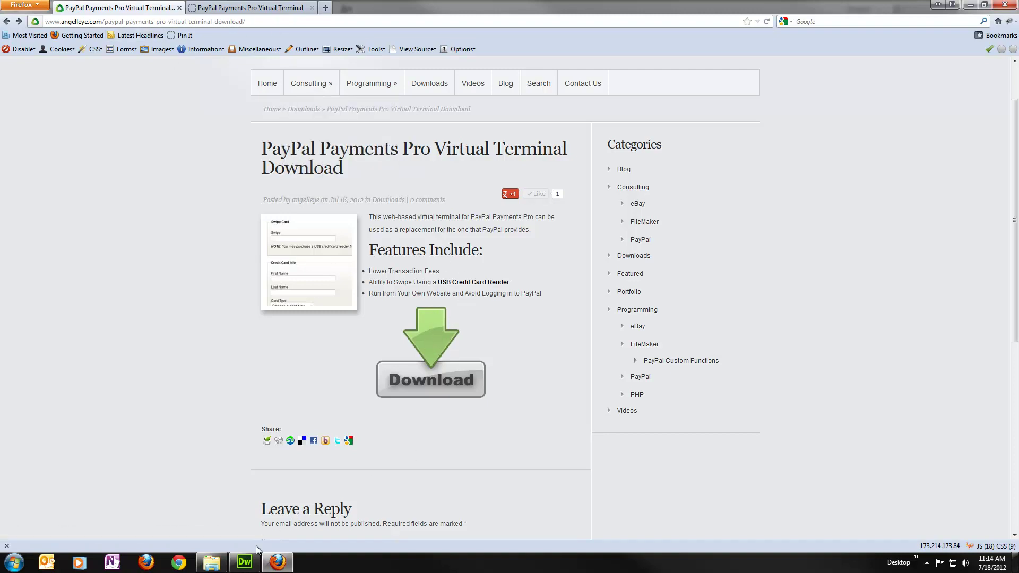
{"action": "left_click", "coordinate": [245, 562]}
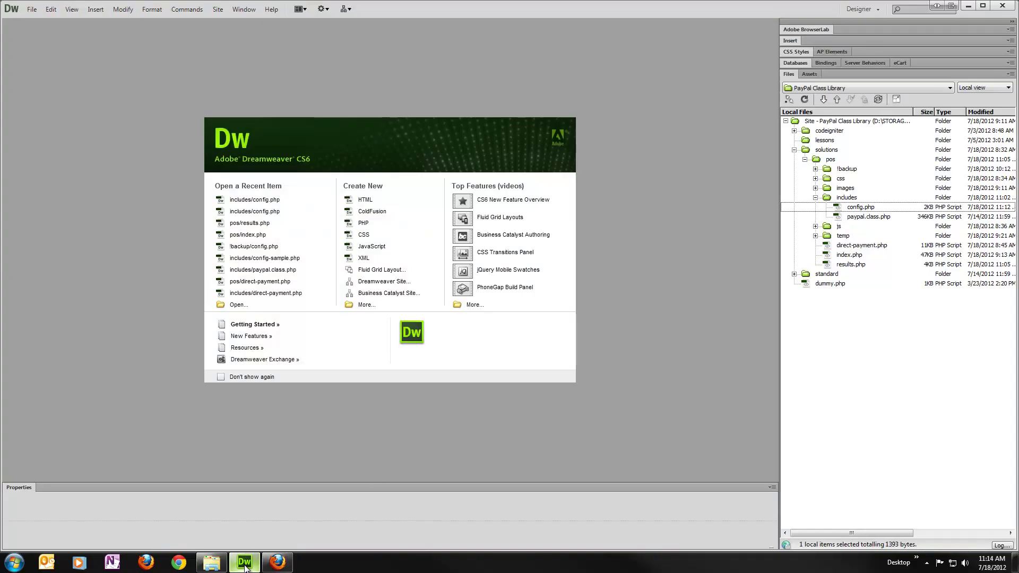
{"action": "left_click", "coordinate": [820, 161]}
{"action": "left_click", "coordinate": [805, 160]}
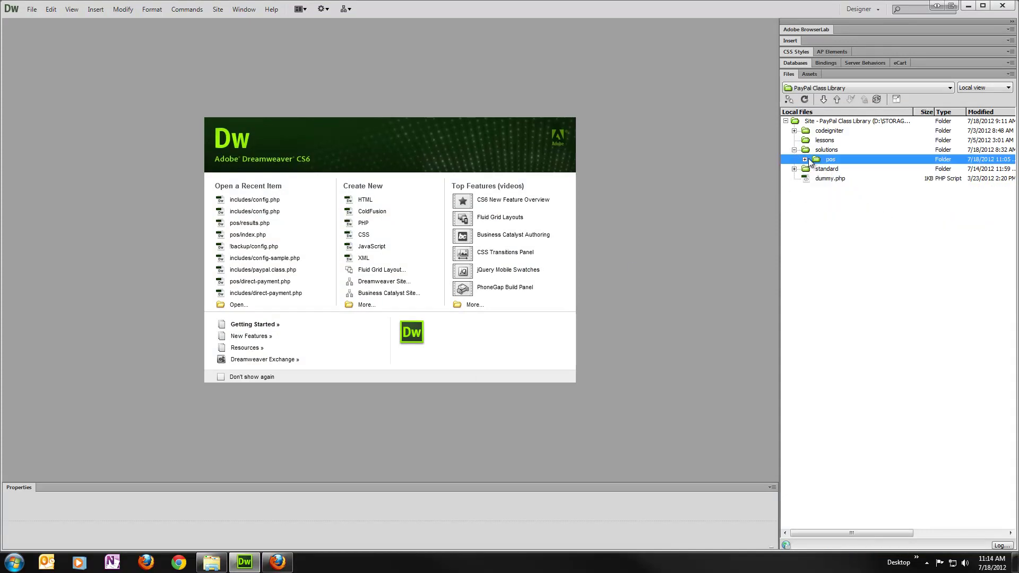
{"action": "left_click", "coordinate": [805, 160]}
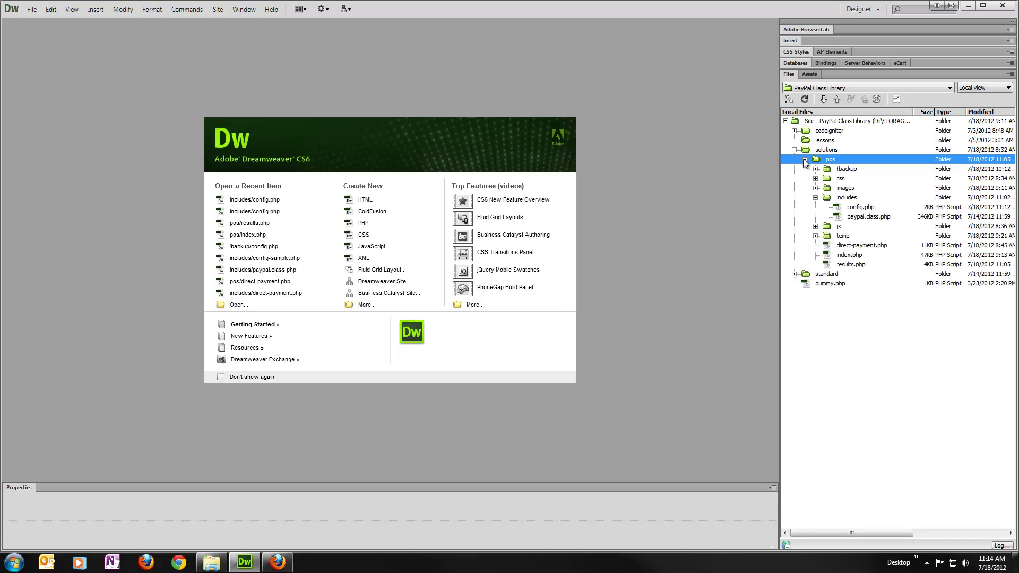
{"action": "left_click", "coordinate": [816, 198]}
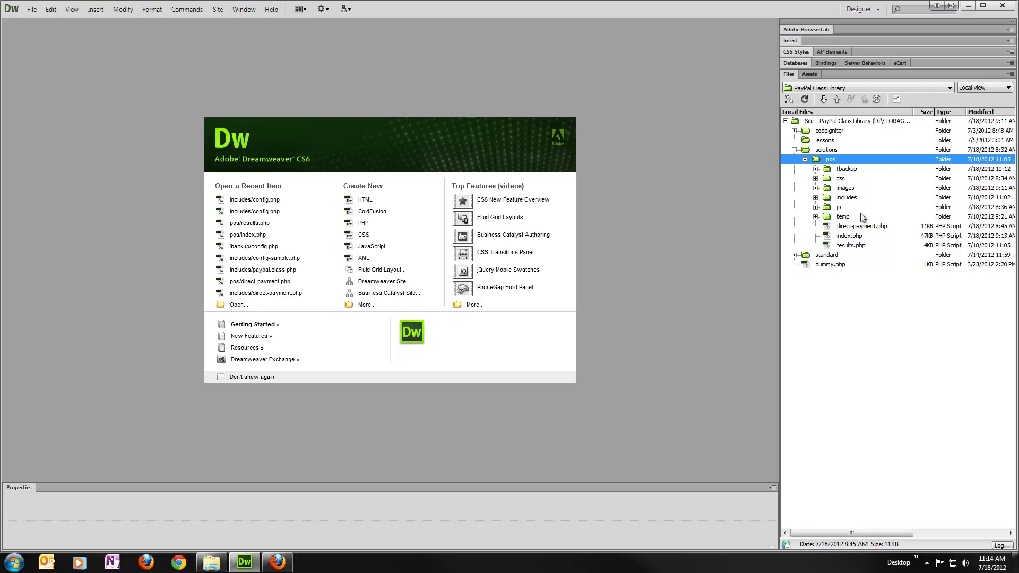
{"action": "left_click", "coordinate": [817, 198]}
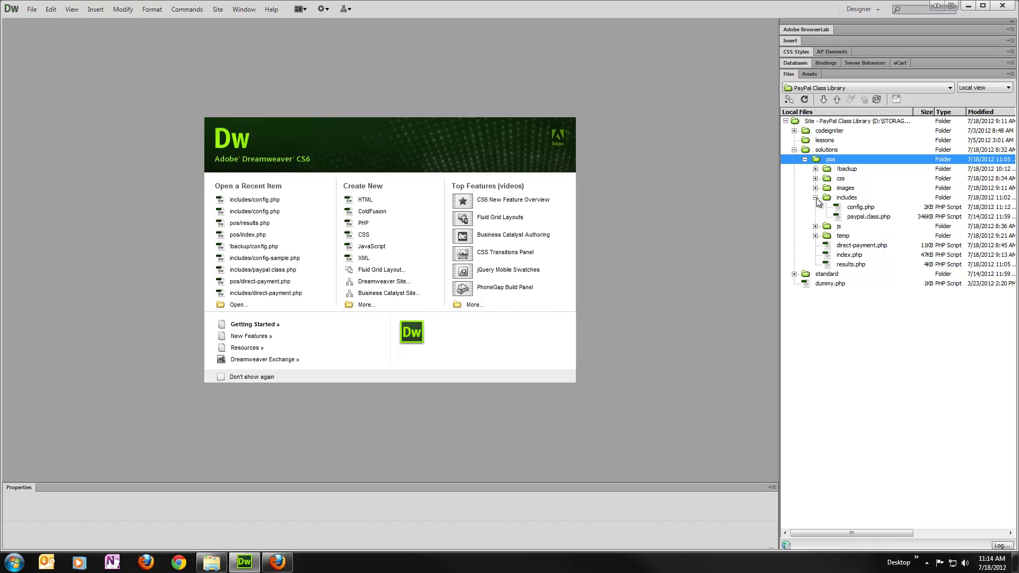
{"action": "double_click", "coordinate": [863, 207]}
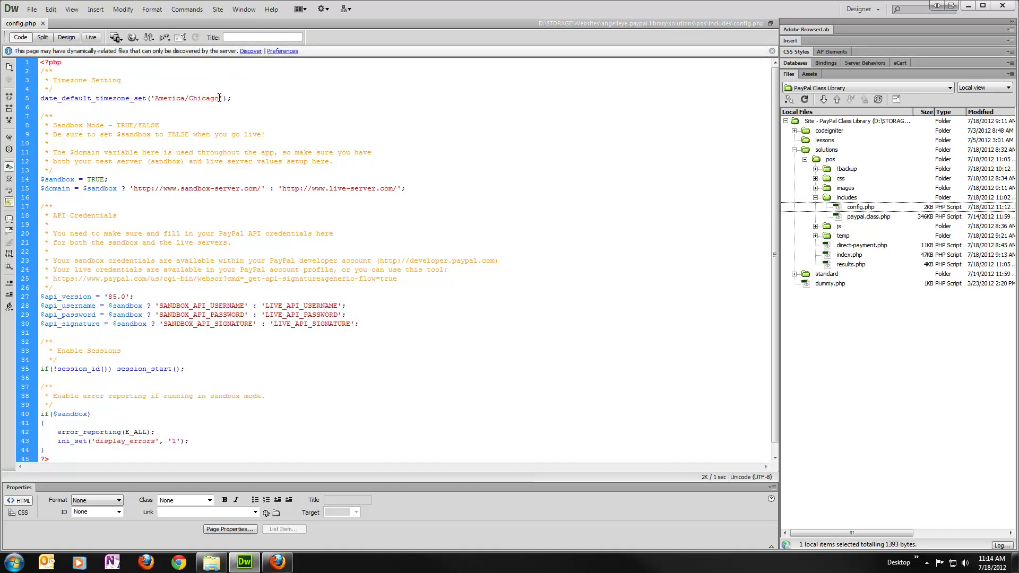
{"action": "left_click_drag", "start_coordinate": [219, 98], "coordinate": [155, 99]}
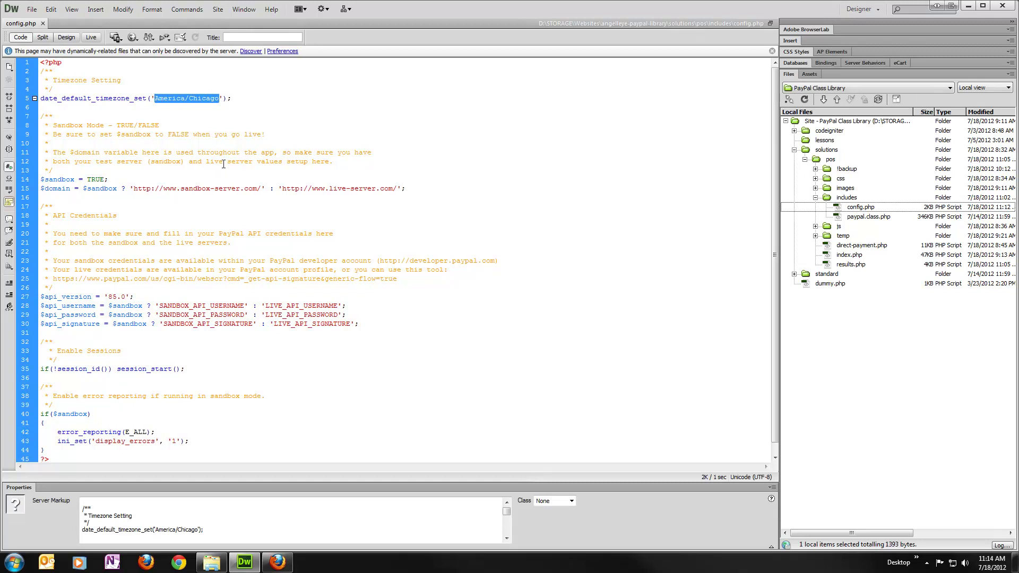
{"action": "left_click", "coordinate": [154, 152]}
{"action": "scroll", "coordinate": [157, 154], "scroll_direction": "down", "scroll_amount": 1}
{"action": "scroll", "coordinate": [61, 169], "scroll_direction": "up", "scroll_amount": 1}
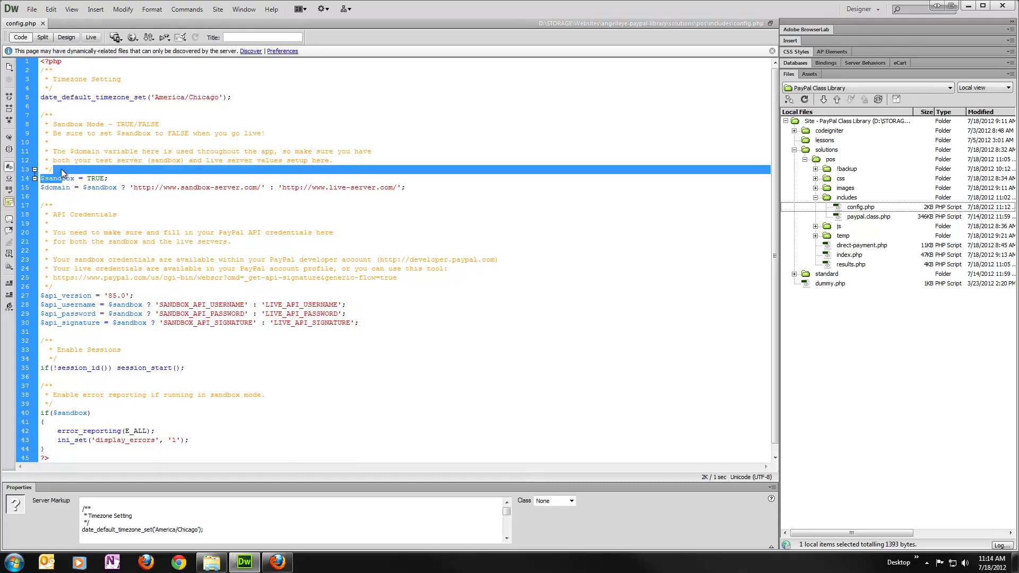
{"action": "double_click", "coordinate": [60, 179]}
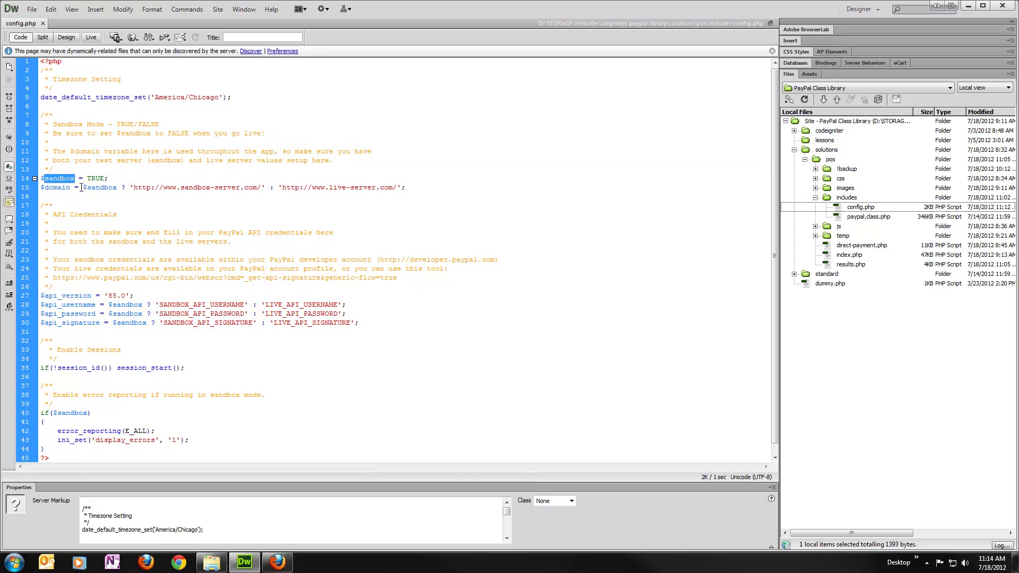
{"action": "double_click", "coordinate": [95, 178]}
{"action": "key", "text": "End"}
{"action": "double_click", "coordinate": [60, 188]}
{"action": "left_click", "coordinate": [190, 187]}
Replace the $domain hosts with paypal.angelleye.com/solutions/pos/ for sandbox and angelleye.com/solutions/pos/ for live.
{"action": "left_click_drag", "start_coordinate": [259, 187], "coordinate": [163, 183]}
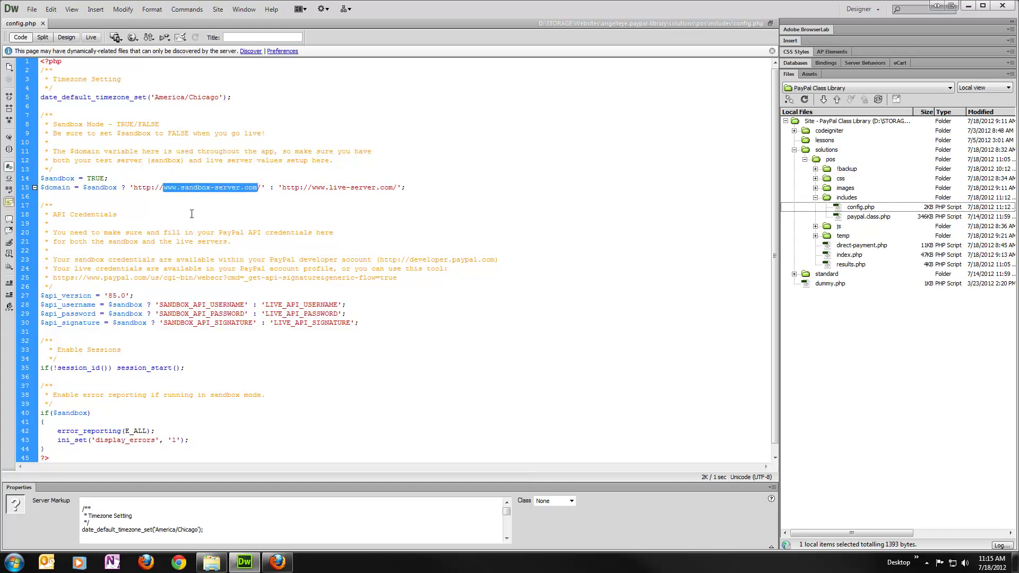
{"action": "type", "text": "paypal.angelleye"}
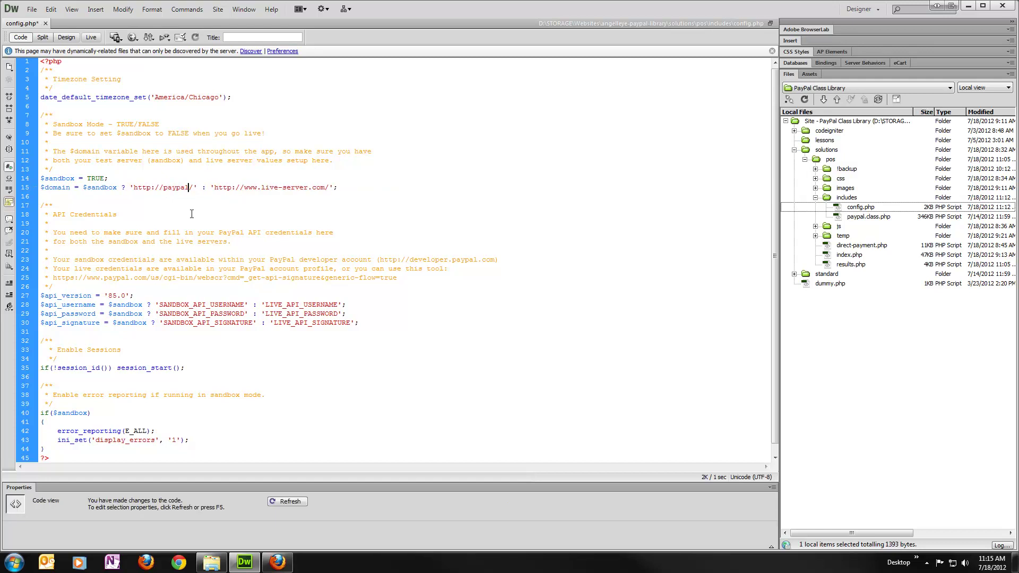
{"action": "type", "text": ".com"}
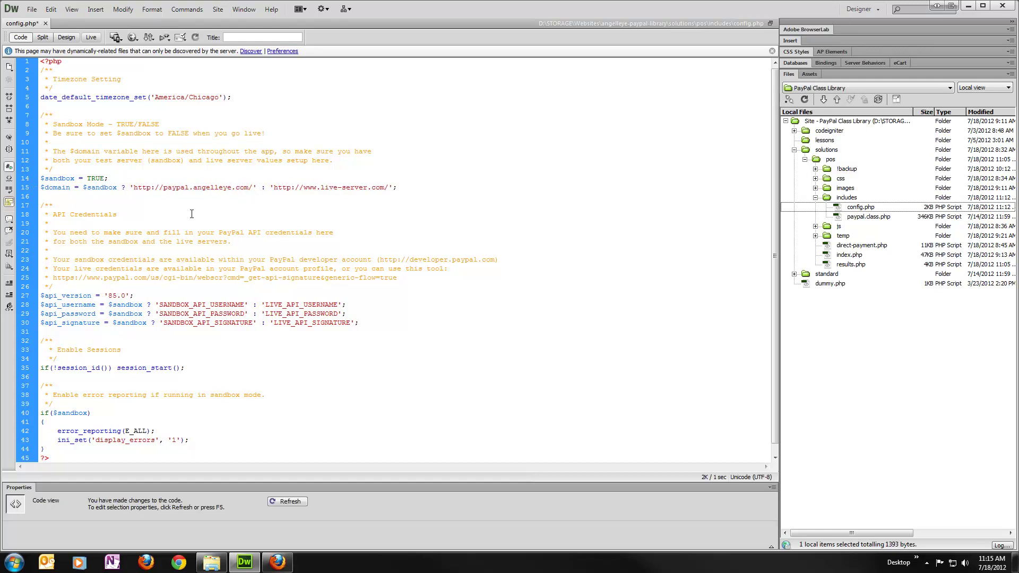
{"action": "type", "text": "/solutions/pos/"}
{"action": "left_click_drag", "start_coordinate": [445, 187], "coordinate": [379, 190]}
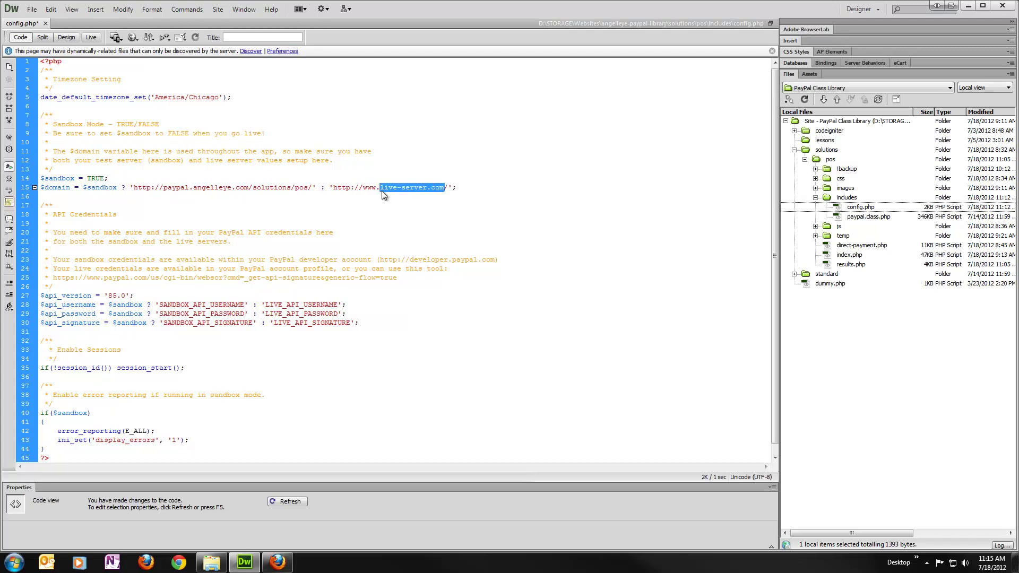
{"action": "type", "text": "angelleye.com/solutions/pos/"}
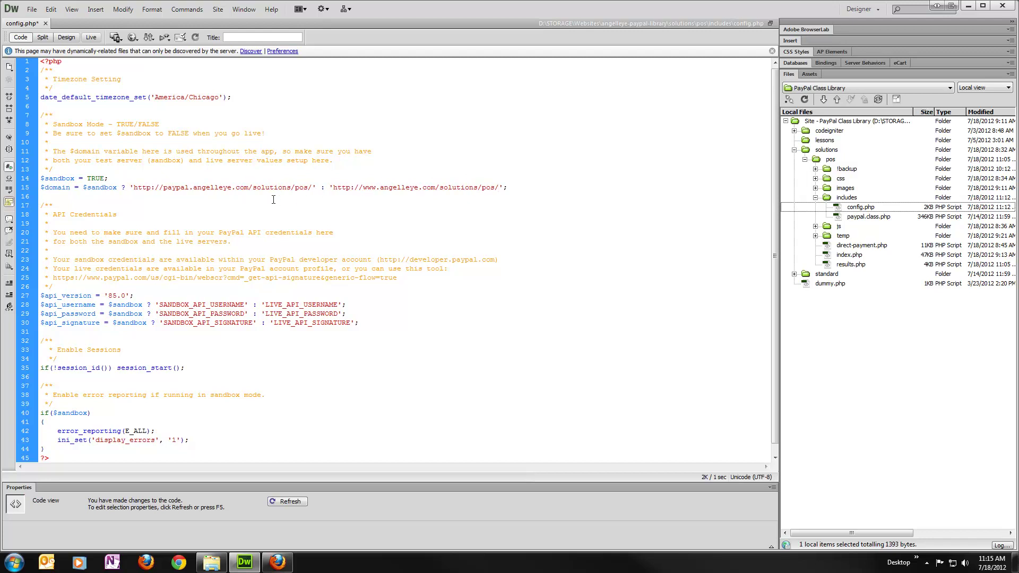
{"action": "scroll", "coordinate": [271, 253], "scroll_direction": "down", "scroll_amount": 1}
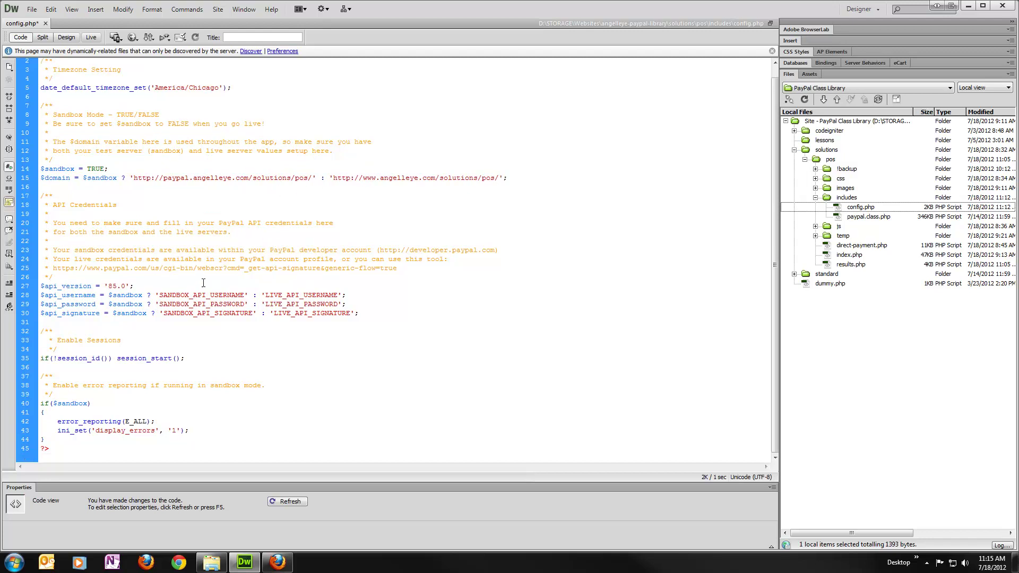
Save the edited config.php.
{"action": "left_click_drag", "start_coordinate": [206, 293], "coordinate": [223, 287]}
{"action": "scroll", "coordinate": [213, 291], "scroll_direction": "up", "scroll_amount": 1}
{"action": "left_click", "coordinate": [232, 307]}
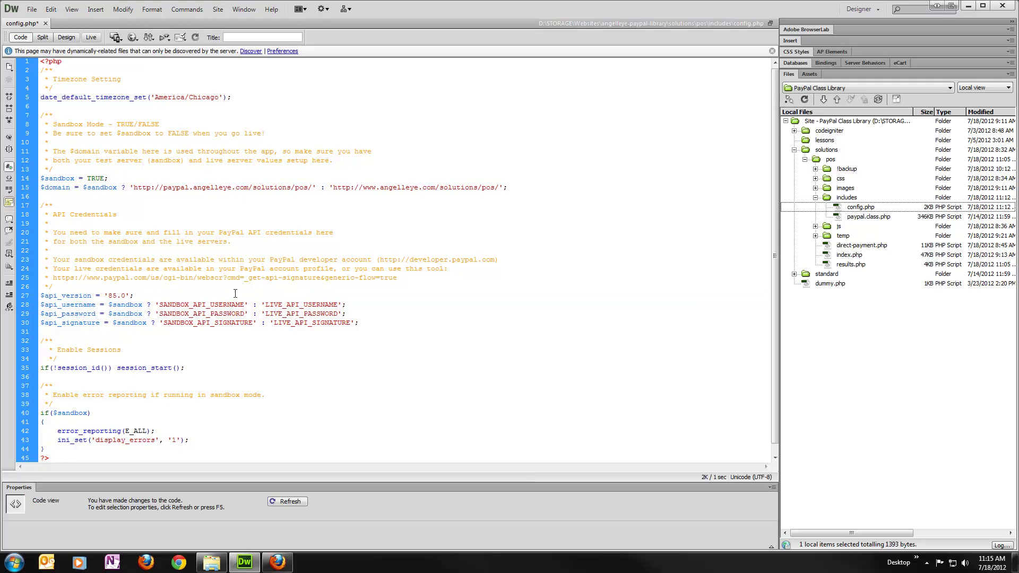
{"action": "key", "text": "ctrl+s"}
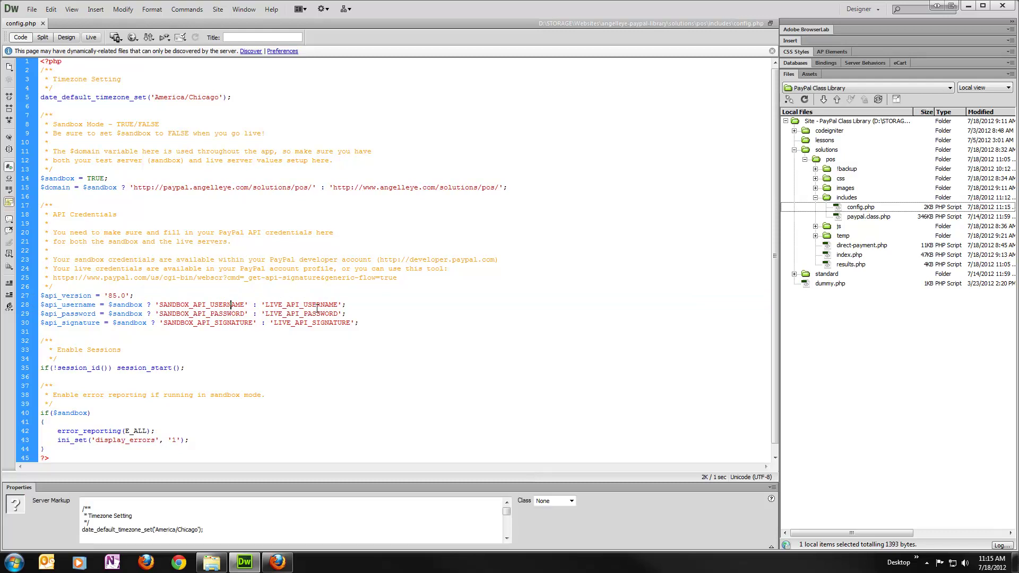
Highlight the live and sandbox API username, password and signature placeholders.
{"action": "double_click", "coordinate": [305, 306]}
{"action": "double_click", "coordinate": [306, 313]}
{"action": "double_click", "coordinate": [325, 323]}
{"action": "double_click", "coordinate": [233, 304]}
{"action": "double_click", "coordinate": [233, 314]}
{"action": "double_click", "coordinate": [234, 323]}
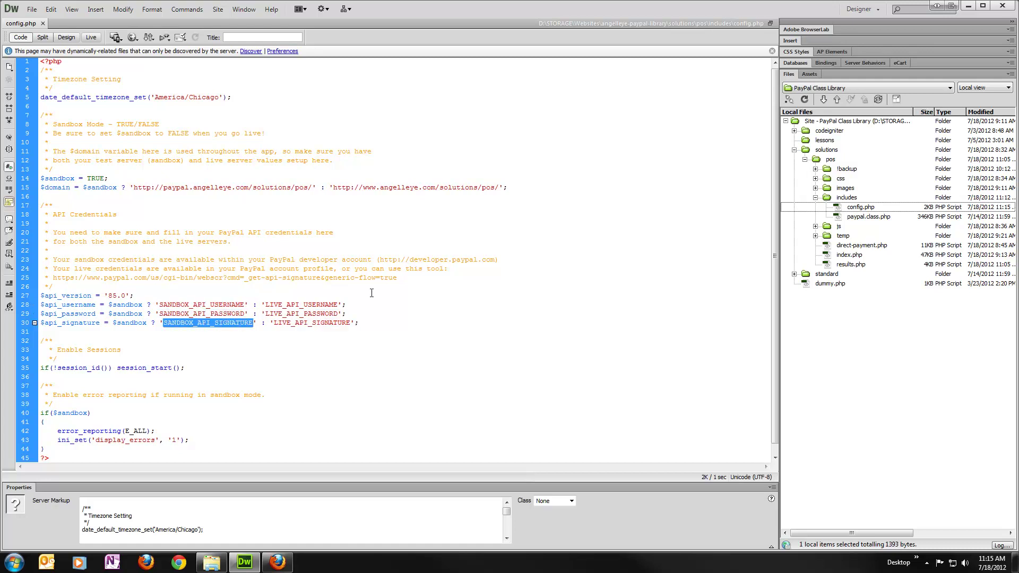
Take the line 25 API signature URL to Firefox's Get your API Signature page.
{"action": "left_click", "coordinate": [397, 277]}
{"action": "left_click_drag", "start_coordinate": [397, 277], "coordinate": [55, 277]}
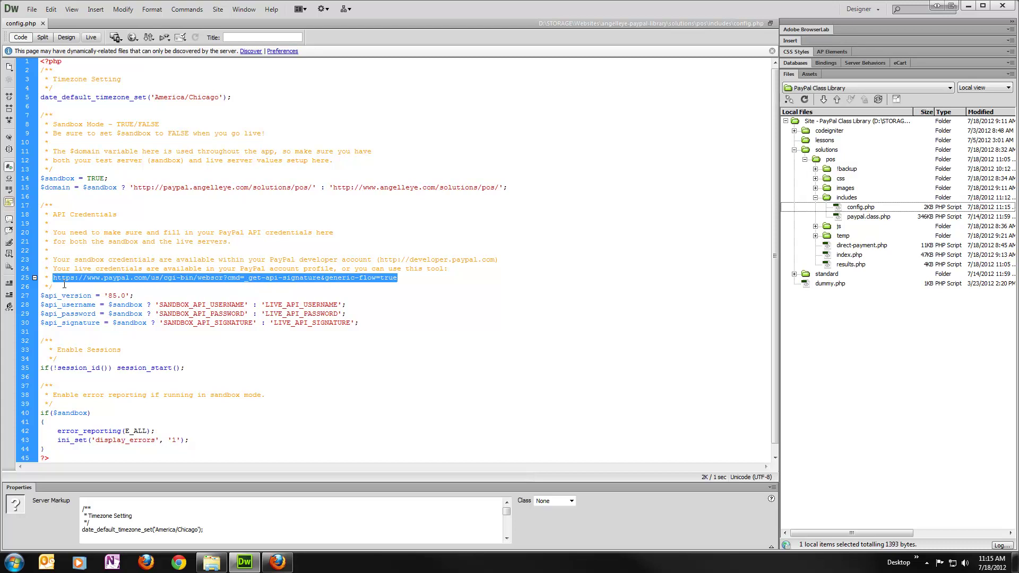
{"action": "left_click", "coordinate": [277, 562]}
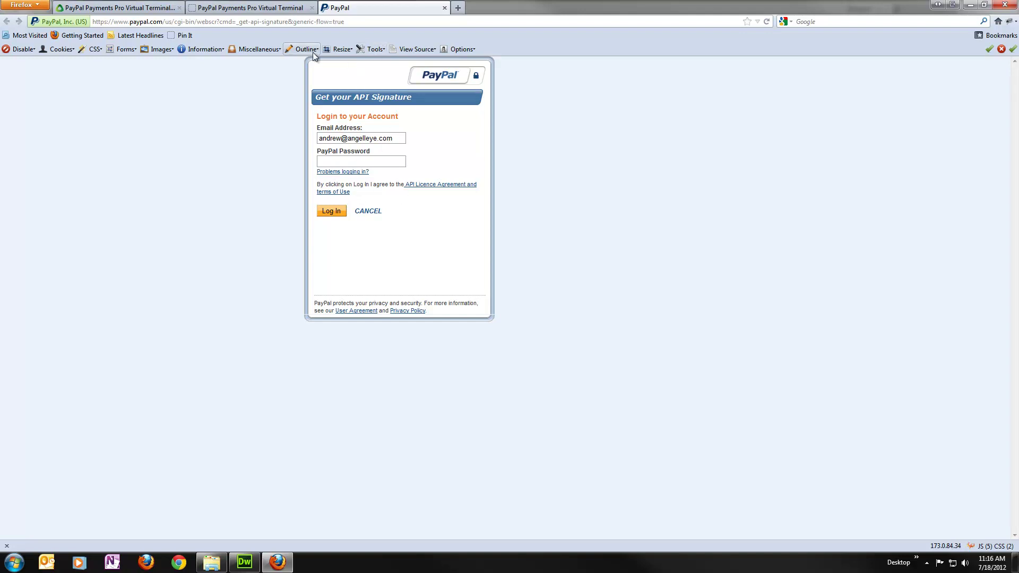
Go to developer.paypal.com and open the sandbox API and Payment Card Credentials list.
{"action": "left_click", "coordinate": [387, 20]}
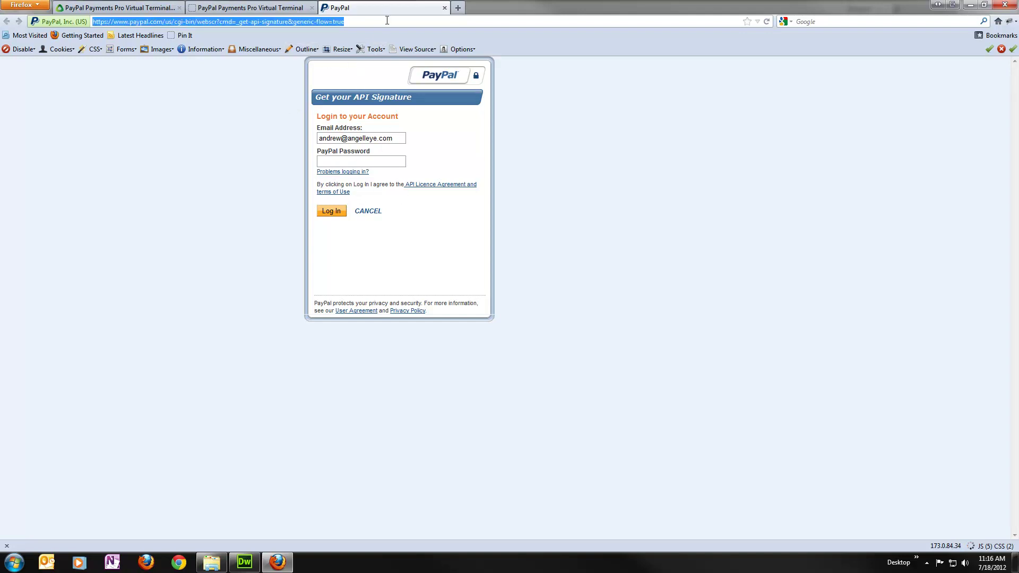
{"action": "type", "text": "developer."}
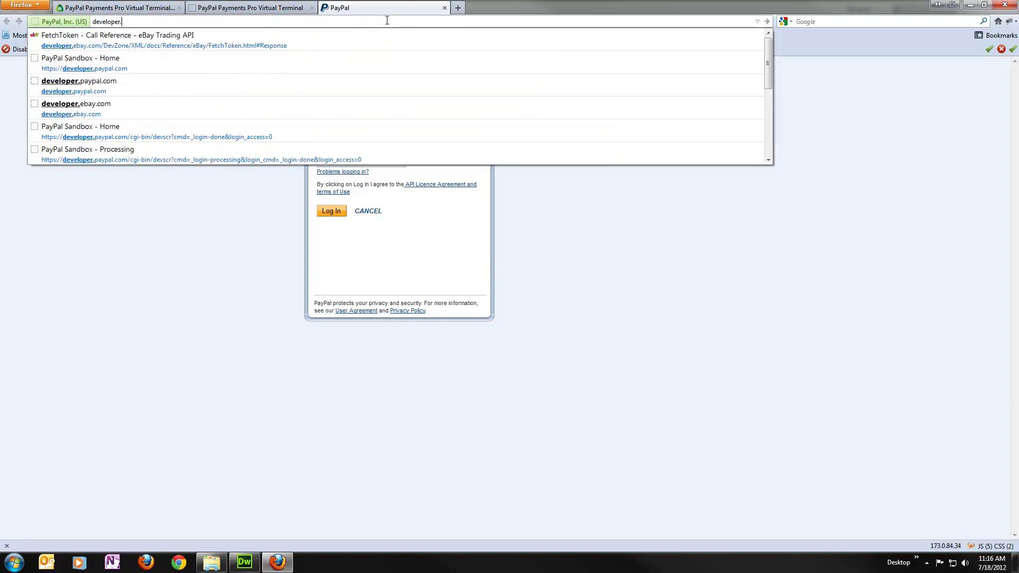
{"action": "type", "text": "paypal.com"}
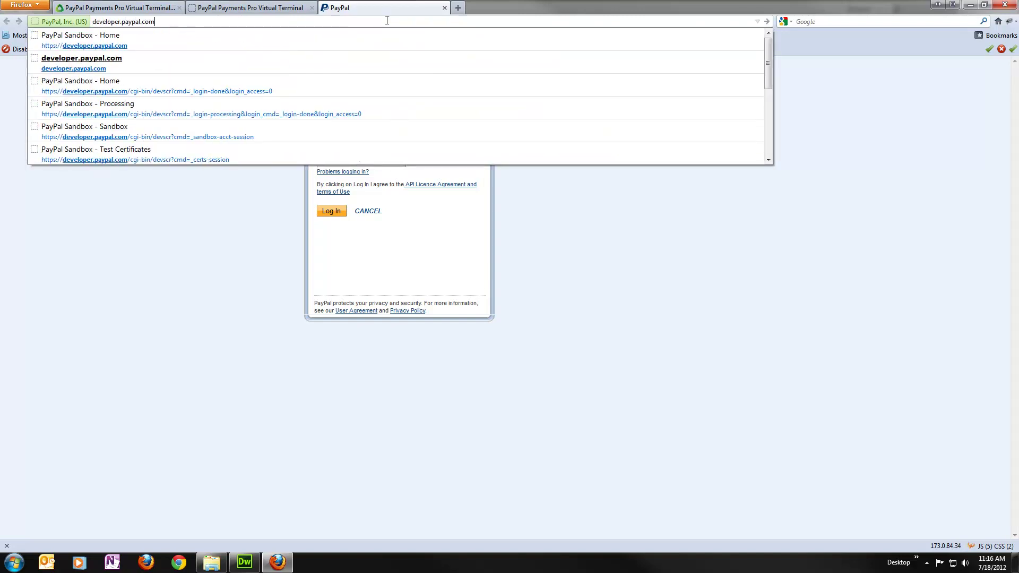
{"action": "key", "text": "Return"}
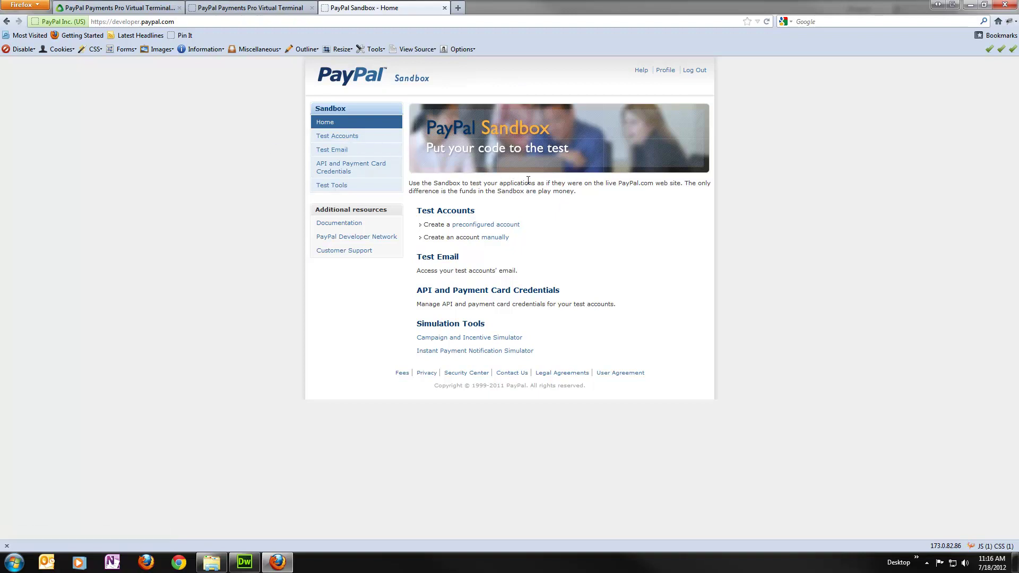
{"action": "left_click", "coordinate": [354, 166]}
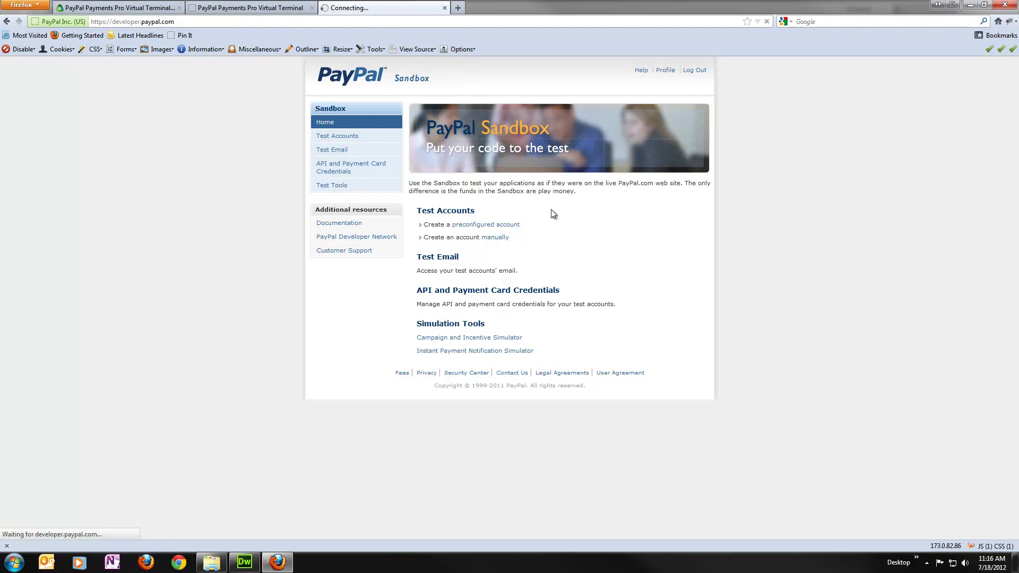
{"action": "scroll", "coordinate": [531, 202], "scroll_direction": "down", "scroll_amount": 2}
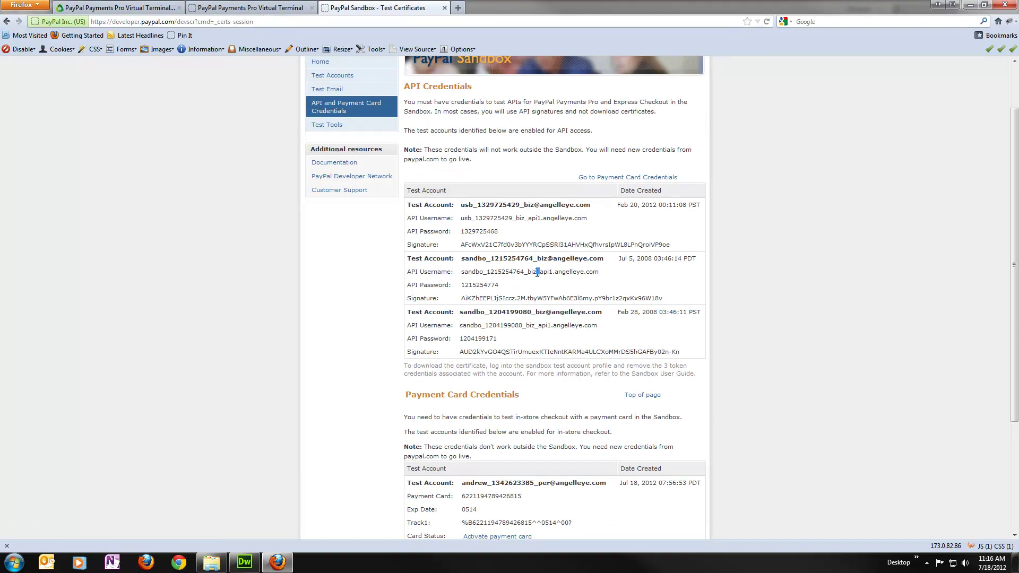
Paste the sandbox test account's API username and password over their config.php placeholders.
{"action": "triple_click", "coordinate": [537, 274]}
{"action": "key", "text": "ctrl+c"}
{"action": "left_click", "coordinate": [244, 562]}
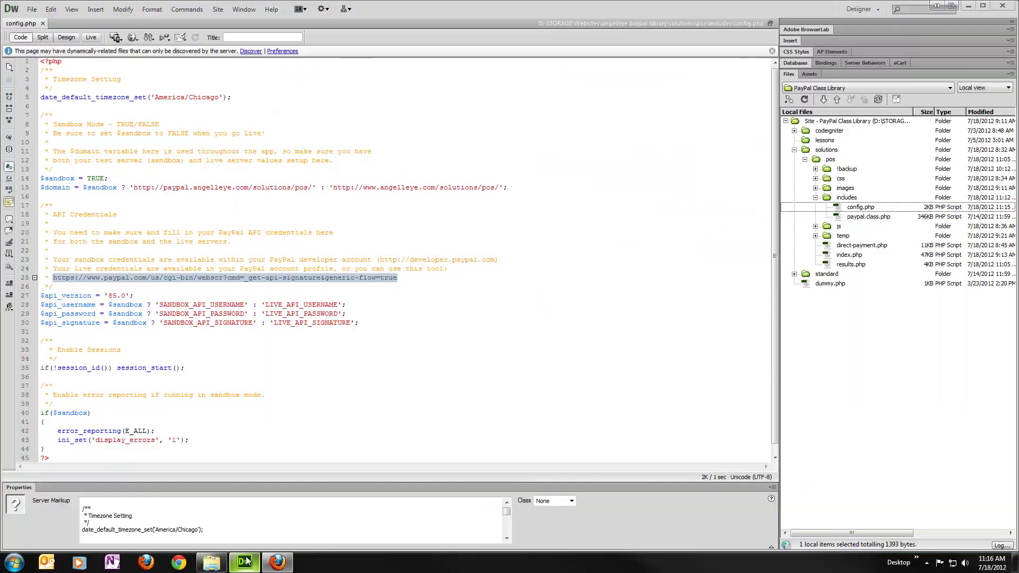
{"action": "double_click", "coordinate": [189, 305]}
{"action": "key", "text": "ctrl+v"}
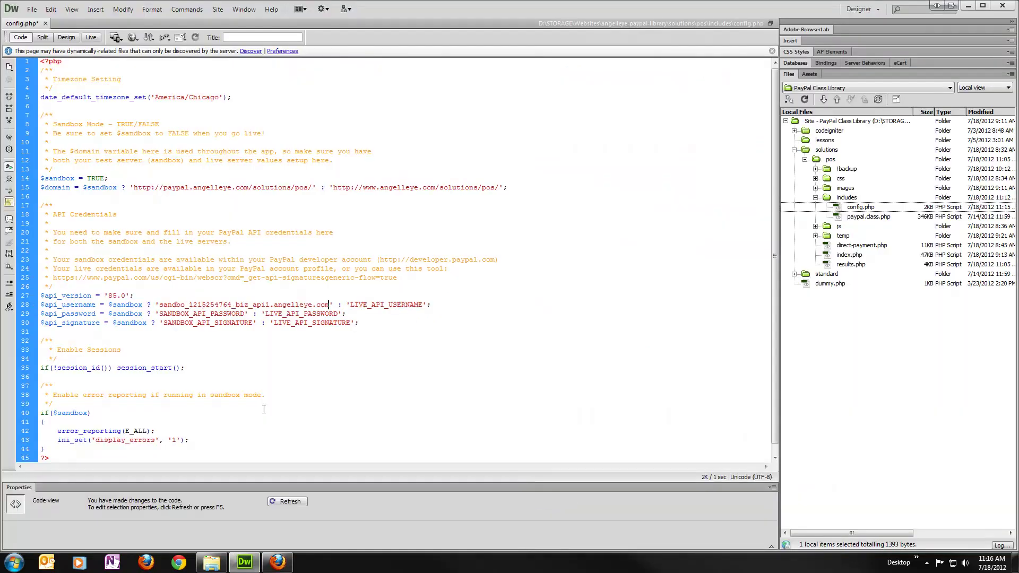
{"action": "left_click", "coordinate": [278, 562]}
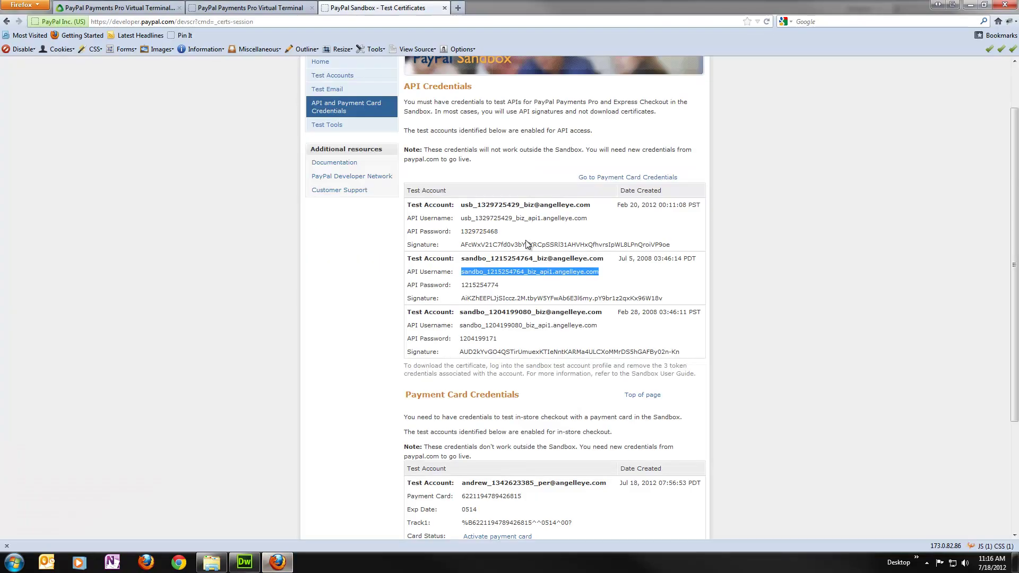
{"action": "double_click", "coordinate": [485, 285]}
{"action": "key", "text": "ctrl+c"}
{"action": "left_click", "coordinate": [245, 562]}
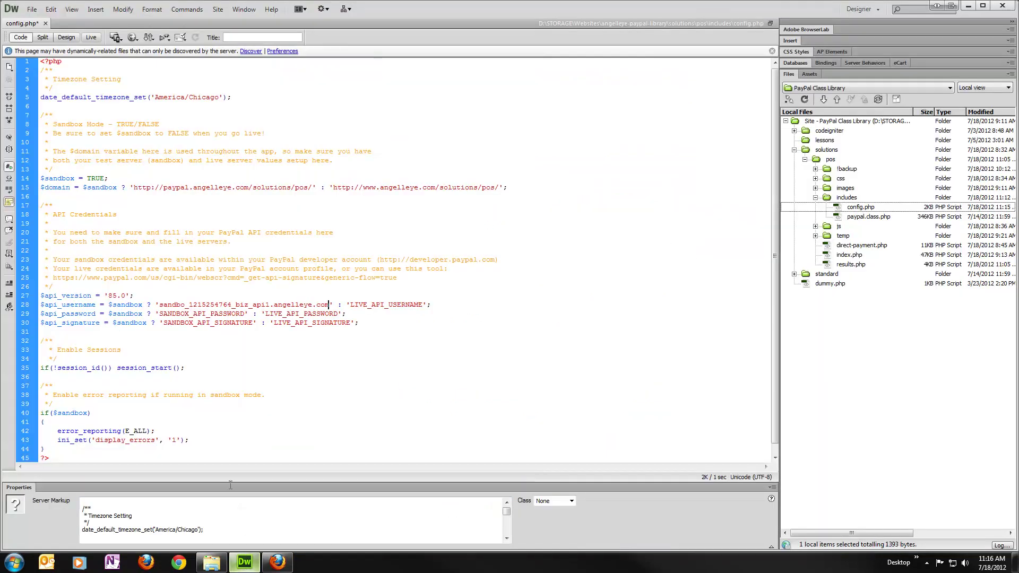
{"action": "double_click", "coordinate": [208, 313]}
{"action": "key", "text": "ctrl+v"}
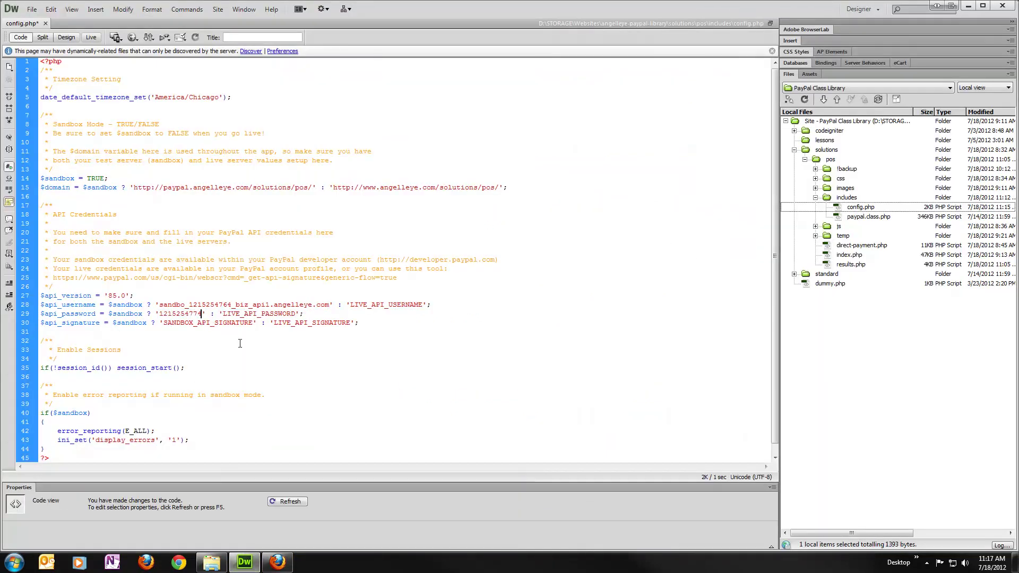
Paste the sandbox API signature over the line 30 placeholder, trimming the trailing space.
{"action": "left_click", "coordinate": [277, 562]}
{"action": "triple_click", "coordinate": [592, 299]}
{"action": "left_click", "coordinate": [244, 562]}
{"action": "double_click", "coordinate": [221, 323]}
{"action": "type", "text": "AiKZhEEPLJj5Iccz.2M.tbyW5YFwAb6E3l6my.pY9br1z2qxKx96W18v"}
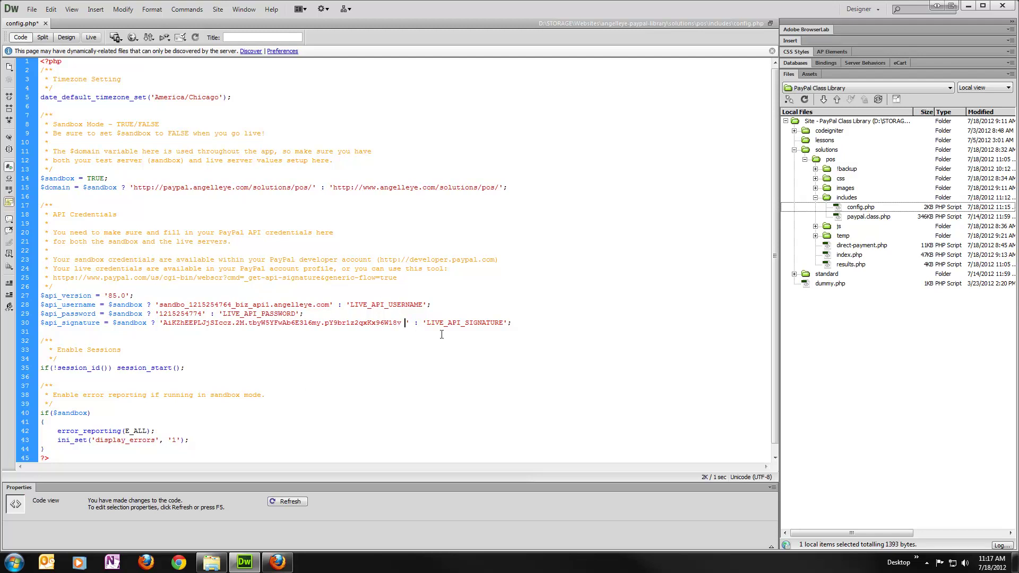
{"action": "key", "text": "BackSpace"}
Save config.php and close it.
{"action": "key", "text": "ctrl+s"}
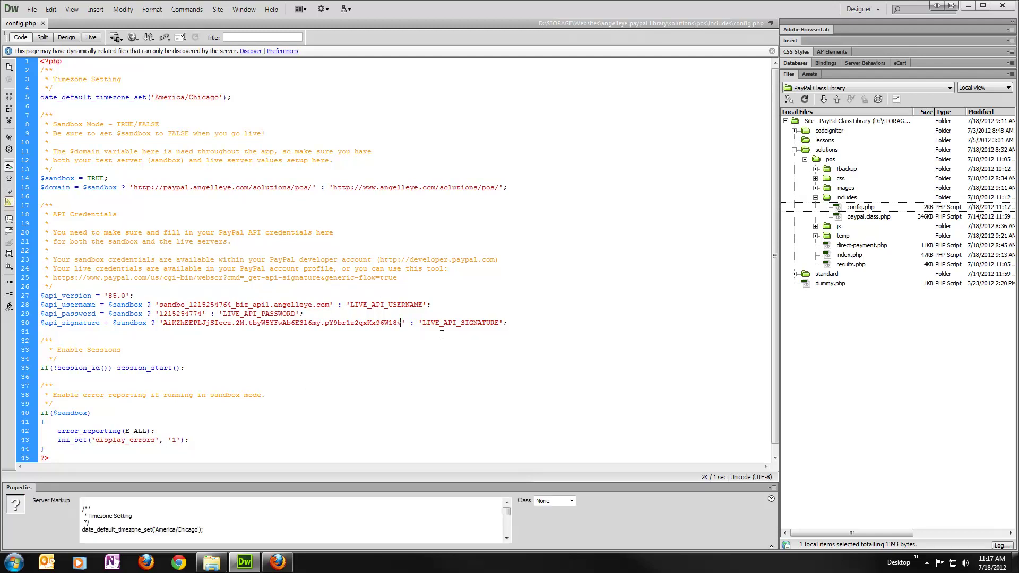
{"action": "scroll", "coordinate": [429, 329], "scroll_direction": "down", "scroll_amount": 1}
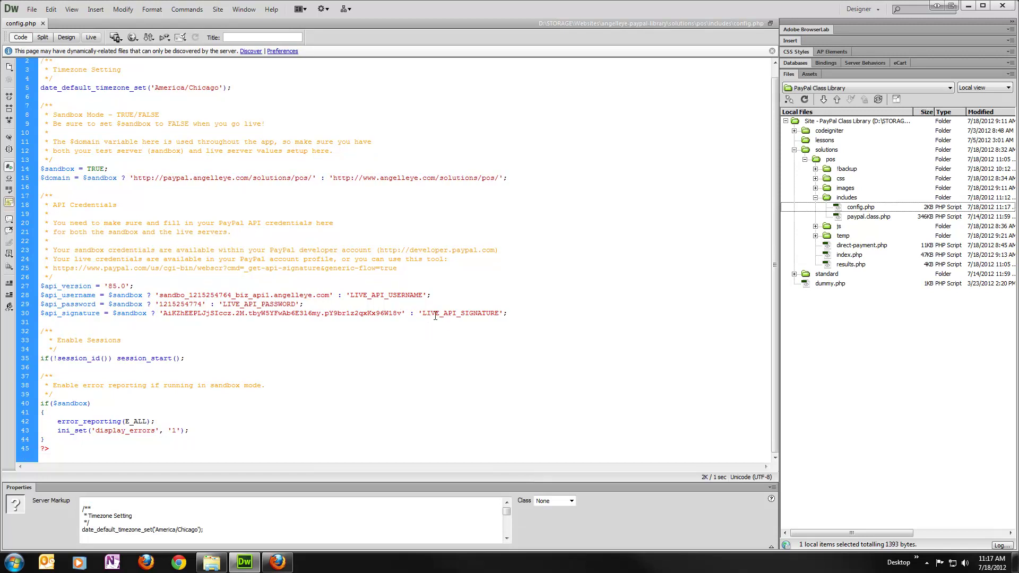
{"action": "left_click", "coordinate": [42, 23]}
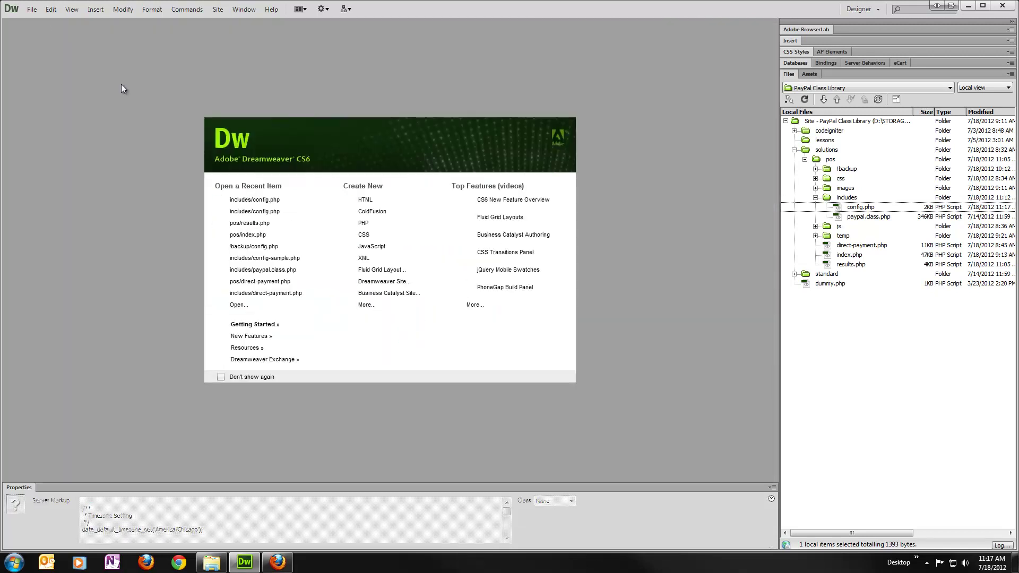
Enter a 100.00 net order, 5.00 shipping, 1.50 handling and 8% tax rate.
{"action": "left_click", "coordinate": [277, 563]}
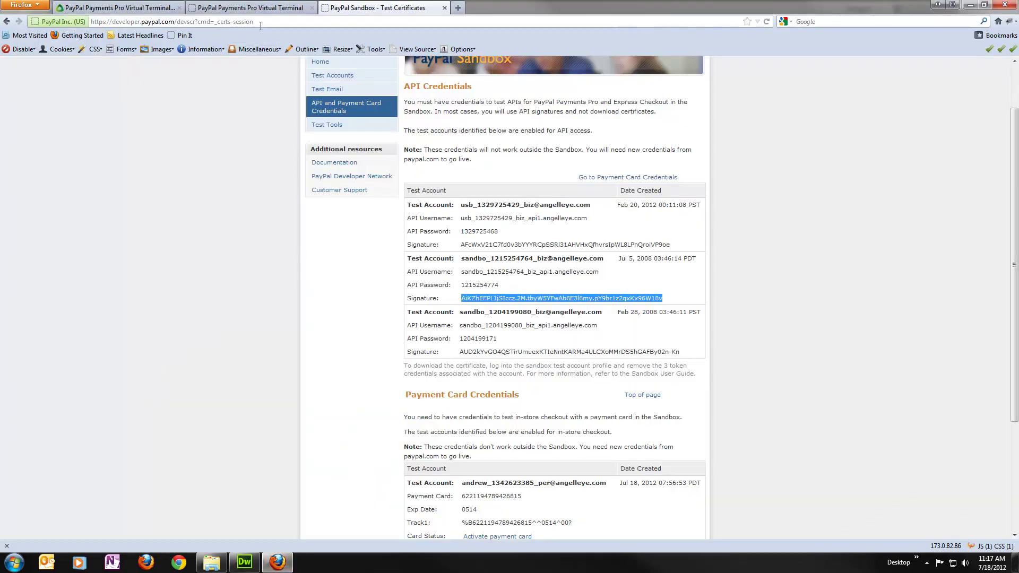
{"action": "left_click", "coordinate": [265, 7]}
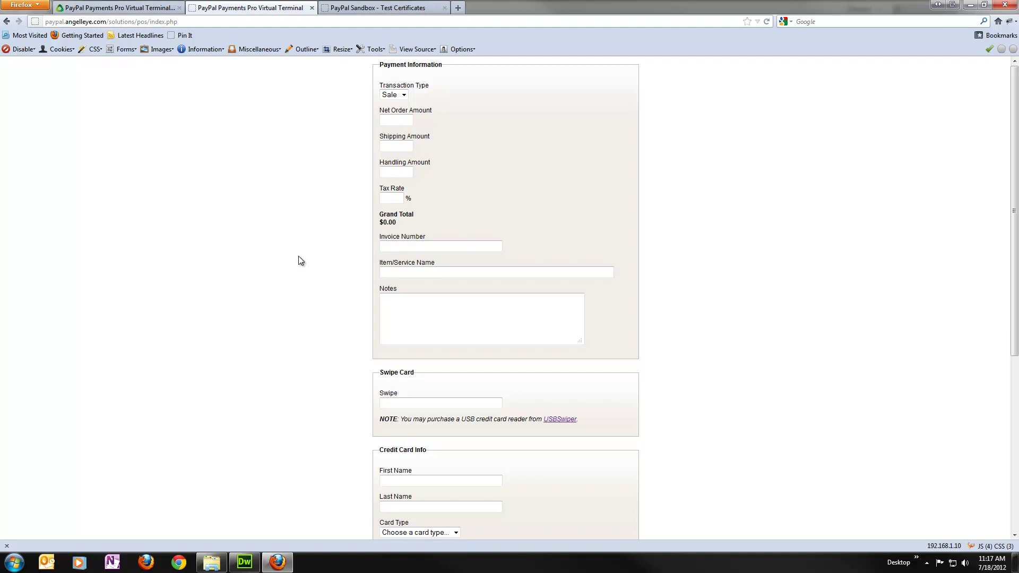
{"action": "scroll", "coordinate": [300, 256], "scroll_direction": "down", "scroll_amount": 5}
{"action": "scroll", "coordinate": [304, 253], "scroll_direction": "up", "scroll_amount": 5}
{"action": "left_click", "coordinate": [394, 123]}
{"action": "type", "text": "100.00"}
{"action": "key", "text": "Tab"}
{"action": "type", "text": "5.00"}
{"action": "key", "text": "Tab"}
{"action": "type", "text": "1.50"}
{"action": "key", "text": "Tab"}
{"action": "type", "text": "8"}
Enter invoice XYZ-ABC2, item Widget Services and the note 'This is a test!!'.
{"action": "key", "text": "Tab"}
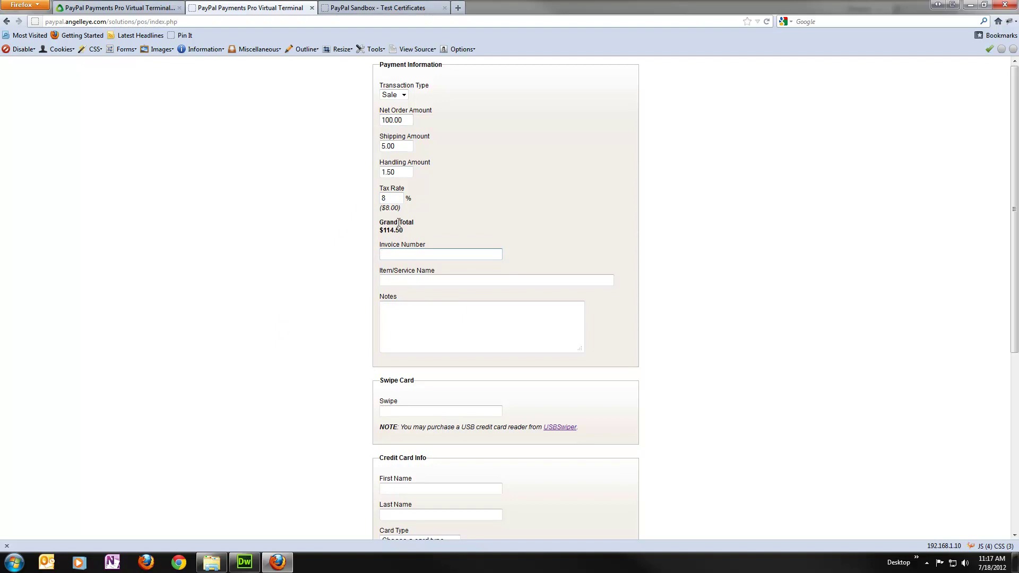
{"action": "type", "text": "XYZ-ABC"}
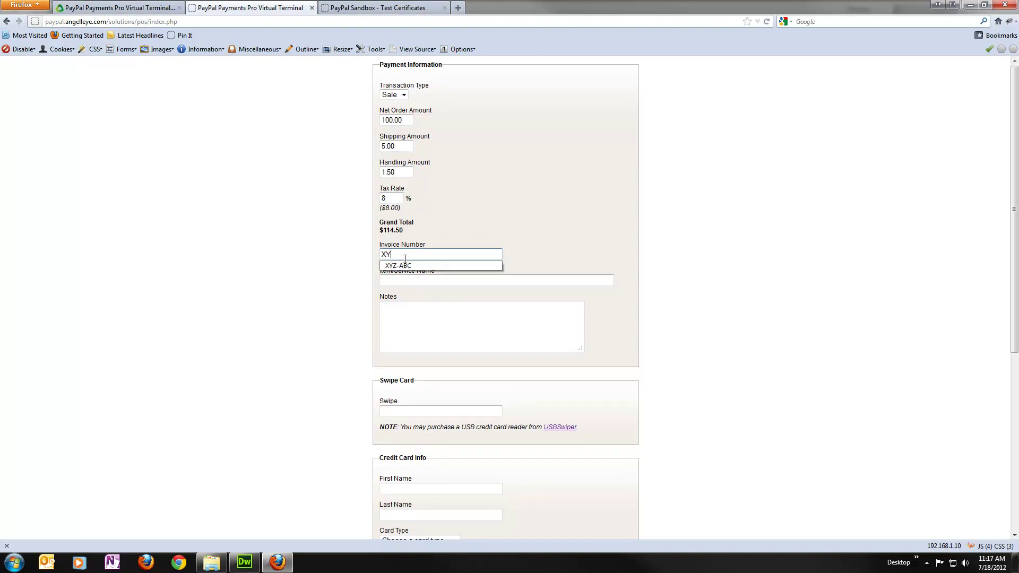
{"action": "key", "text": "Tab"}
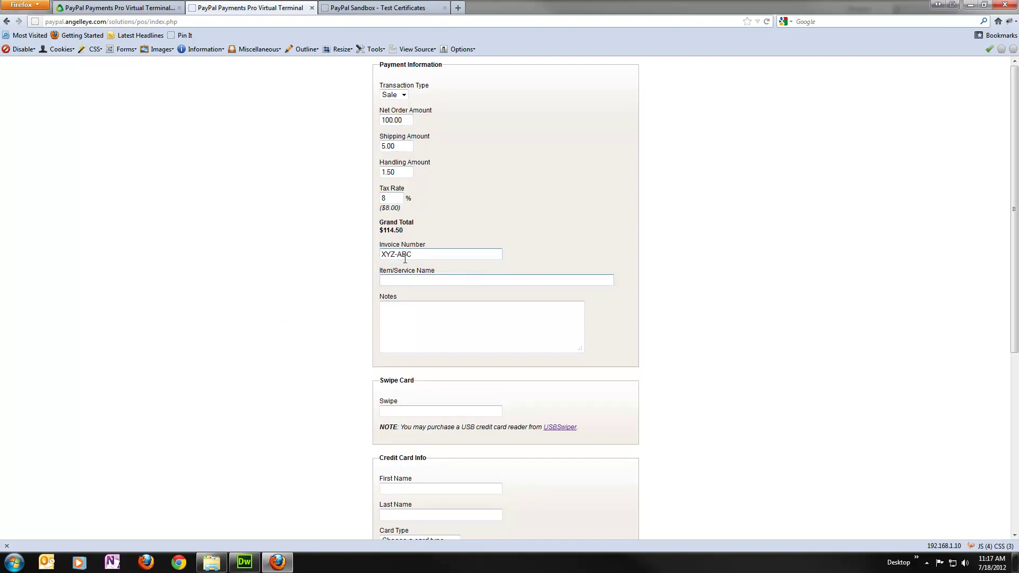
{"action": "key", "text": "shift+Tab"}
{"action": "key", "text": "End"}
{"action": "type", "text": "2"}
{"action": "key", "text": "Tab"}
{"action": "type", "text": "Widget Services"}
{"action": "key", "text": "Tab"}
{"action": "type", "text": "This is a test!!"}
{"action": "key", "text": "Tab"}
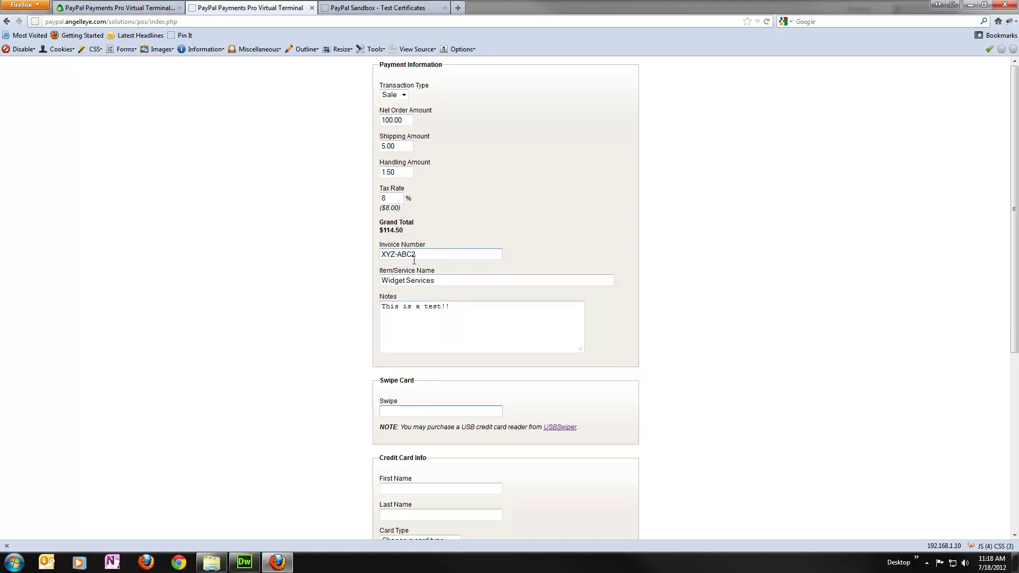
{"action": "scroll", "coordinate": [405, 259], "scroll_direction": "down", "scroll_amount": 5}
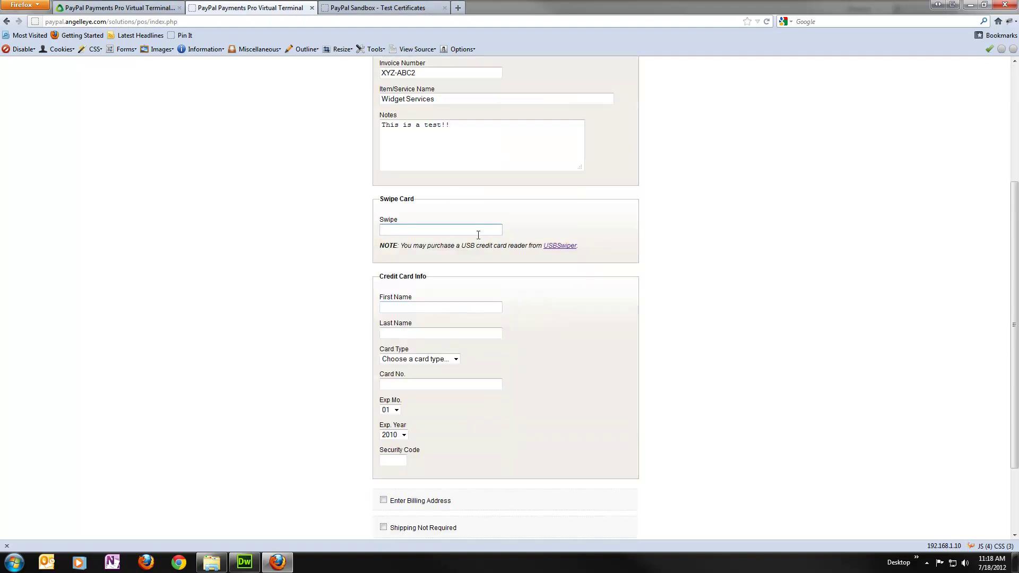
Swipe the Visa card to fill cardholder name, card number and 02/2015 expiry.
{"action": "scroll", "coordinate": [476, 240], "scroll_direction": "down", "scroll_amount": 2}
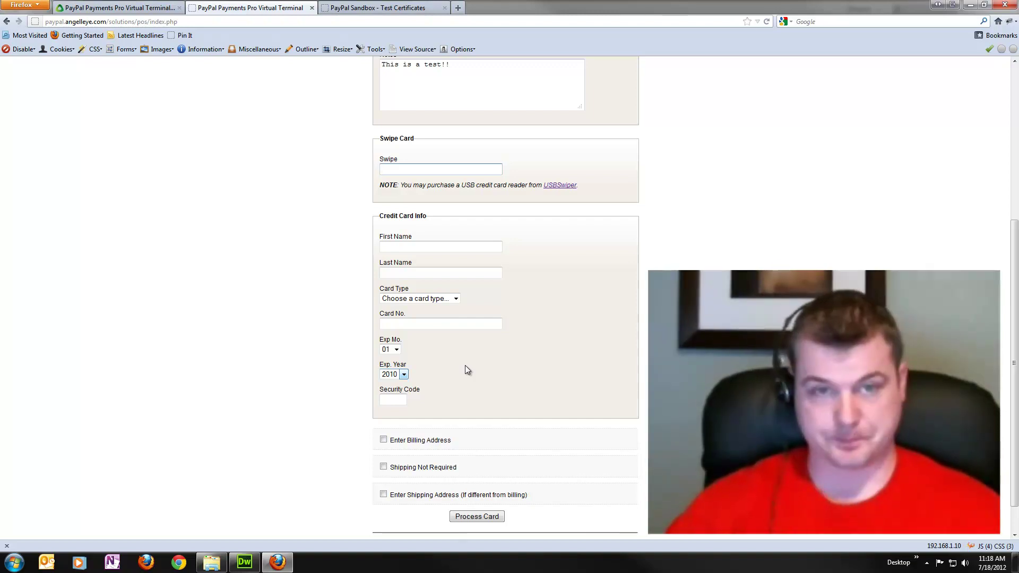
{"action": "left_click", "coordinate": [460, 169]}
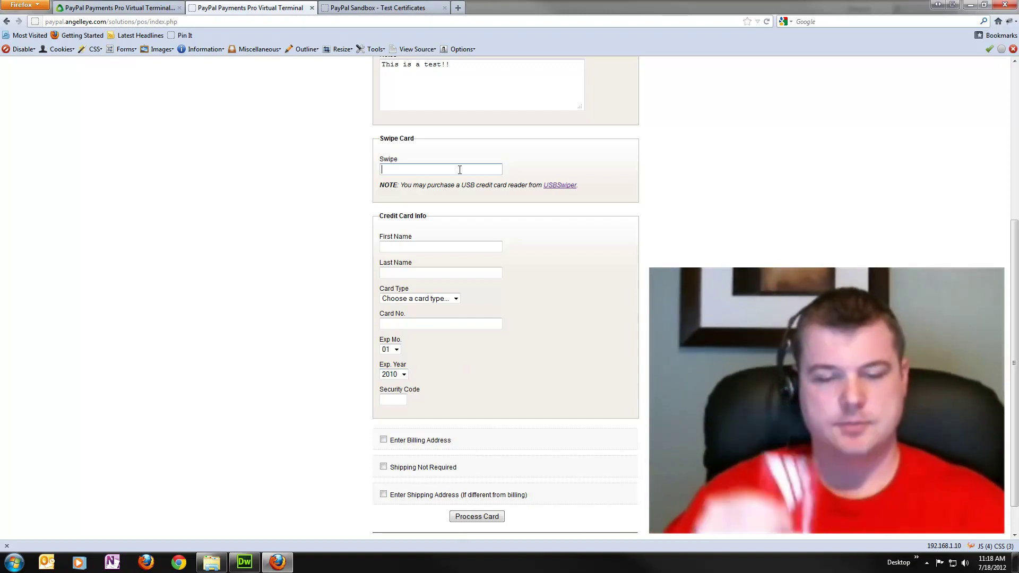
{"action": "type", "text": "•••••••••••••••••••••••••••••••"}
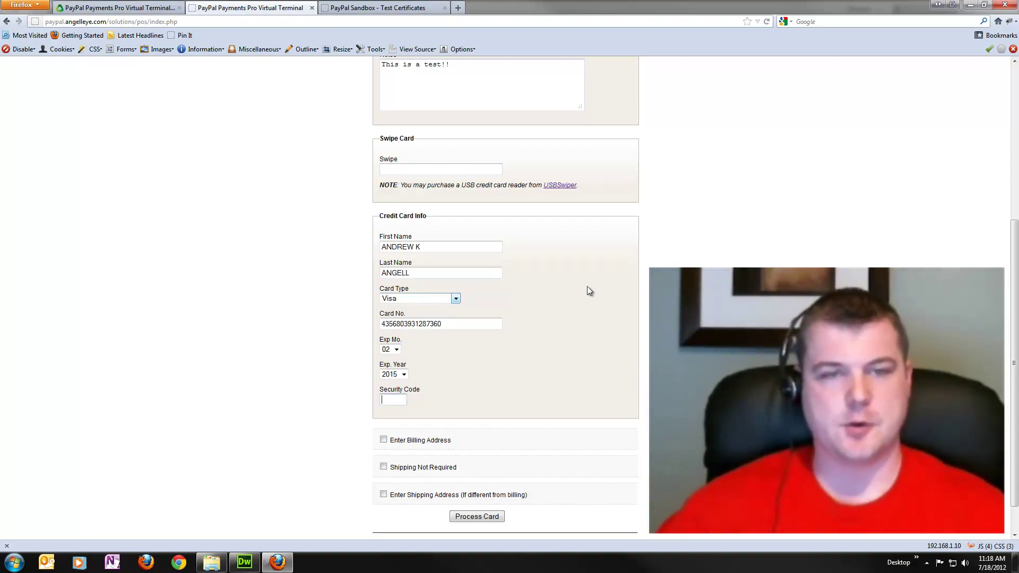
{"action": "scroll", "coordinate": [587, 285], "scroll_direction": "down", "scroll_amount": 1}
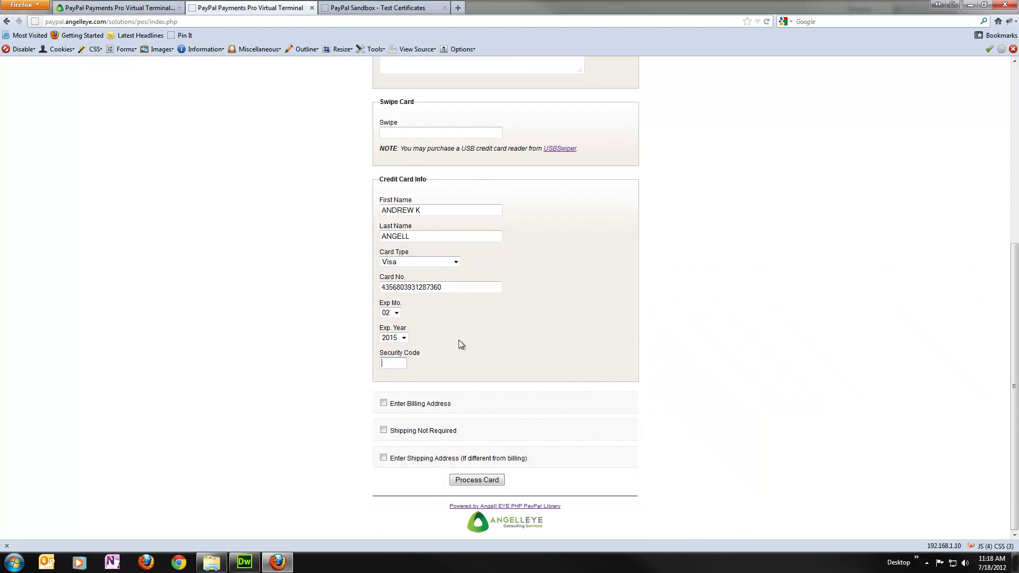
Toggle the Enter Billing Address and Shipping Not Required checkboxes, leaving both cleared.
{"action": "left_click", "coordinate": [384, 404]}
{"action": "scroll", "coordinate": [329, 391], "scroll_direction": "down", "scroll_amount": 8}
{"action": "scroll", "coordinate": [329, 391], "scroll_direction": "up", "scroll_amount": 6}
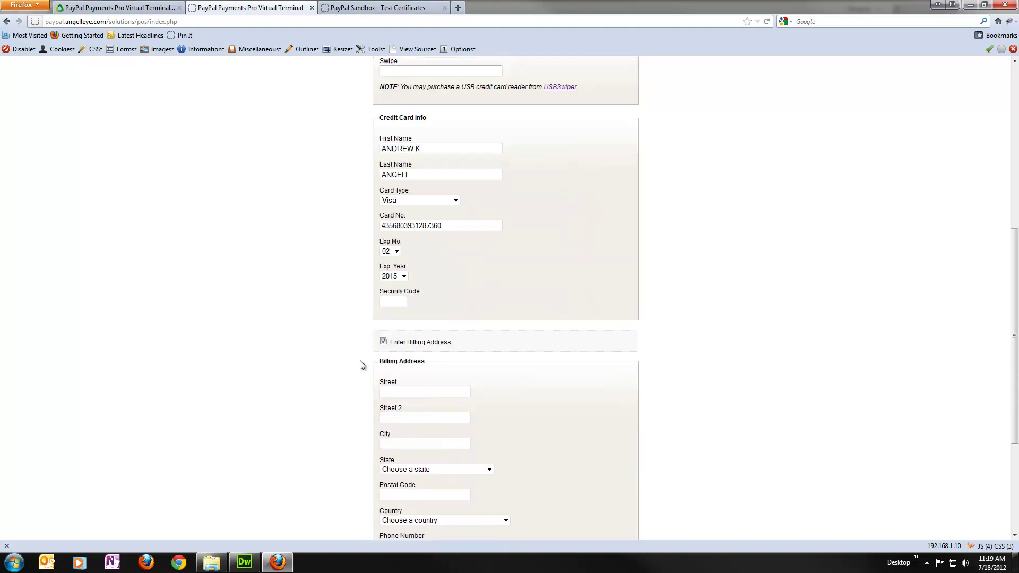
{"action": "left_click", "coordinate": [384, 342]}
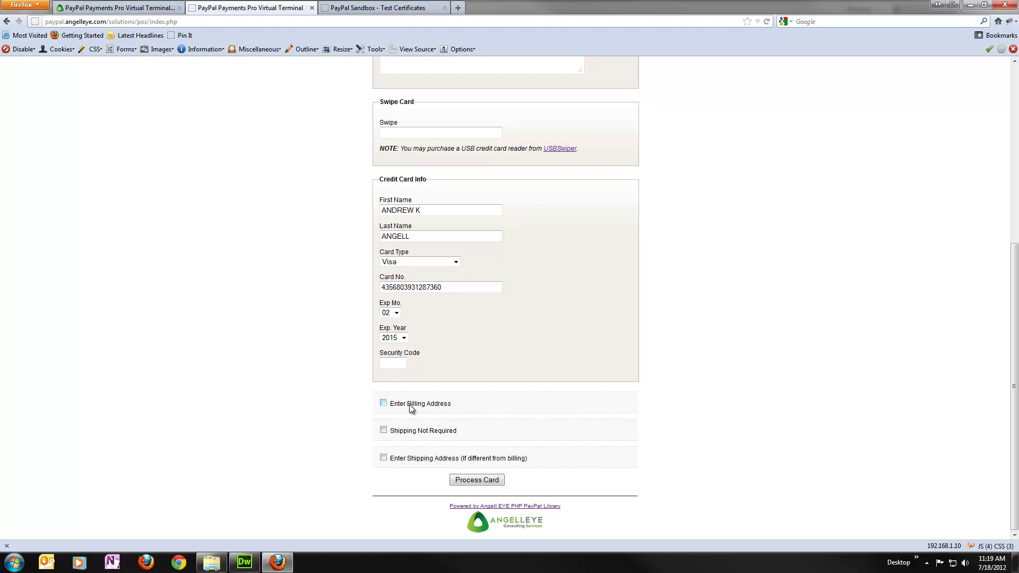
{"action": "left_click", "coordinate": [383, 430]}
{"action": "left_click", "coordinate": [383, 430]}
{"action": "left_click", "coordinate": [383, 430]}
{"action": "left_click", "coordinate": [384, 430]}
Turn on the billing address and fill street and city from autocomplete suggestions.
{"action": "left_click", "coordinate": [383, 403]}
{"action": "scroll", "coordinate": [372, 409], "scroll_direction": "down", "scroll_amount": 3}
{"action": "left_click", "coordinate": [402, 331]}
{"action": "type", "text": "123"}
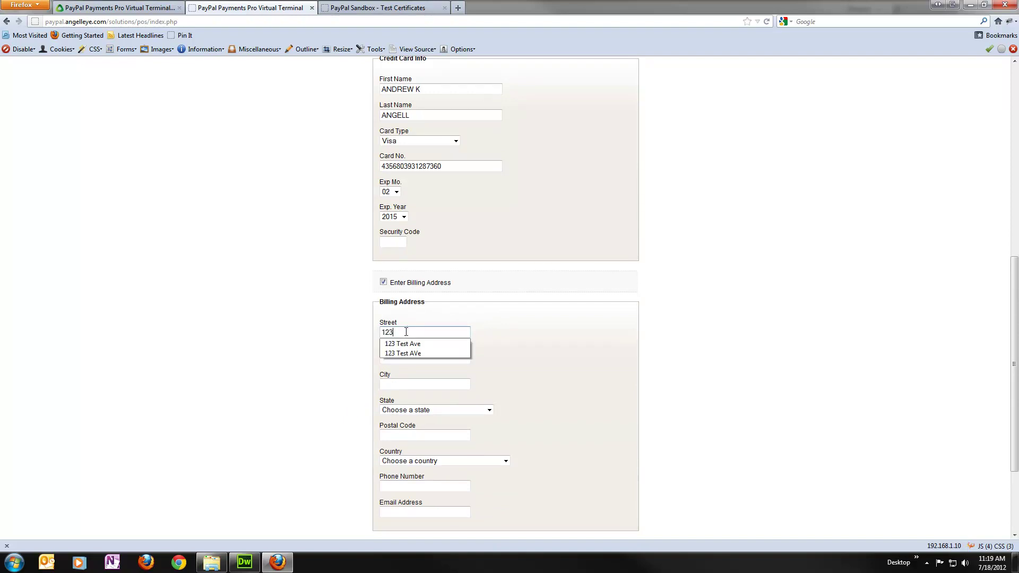
{"action": "key", "text": "Down"}
{"action": "key", "text": "Tab"}
{"action": "key", "text": "Tab"}
{"action": "type", "text": "Gra"}
{"action": "key", "text": "Down"}
Fill state Missouri, postal code, country United States, phone and e-mail from autocomplete.
{"action": "key", "text": "Tab"}
{"action": "type", "text": "misso"}
{"action": "key", "text": "Tab"}
{"action": "type", "text": "64"}
{"action": "key", "text": "Down"}
{"action": "key", "text": "Tab"}
{"action": "type", "text": "united"}
{"action": "key", "text": "Tab"}
{"action": "type", "text": "555"}
{"action": "key", "text": "Down"}
{"action": "key", "text": "Tab"}
{"action": "type", "text": "sandbox"}
{"action": "key", "text": "Down"}
{"action": "key", "text": "Tab"}
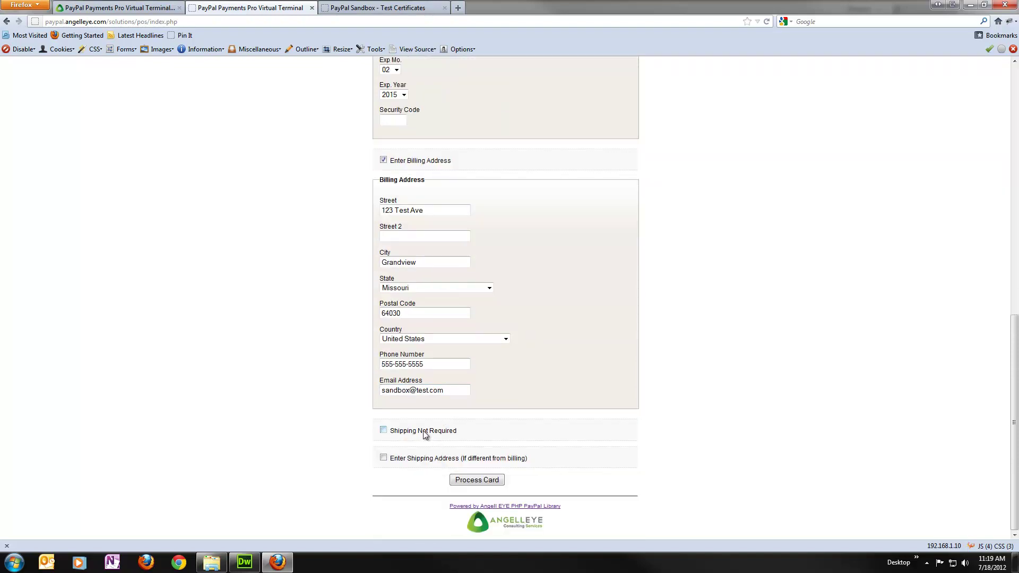
Process the card and review the Successful $114.50 result's response and REQUESTDATA fields.
{"action": "left_click", "coordinate": [487, 482]}
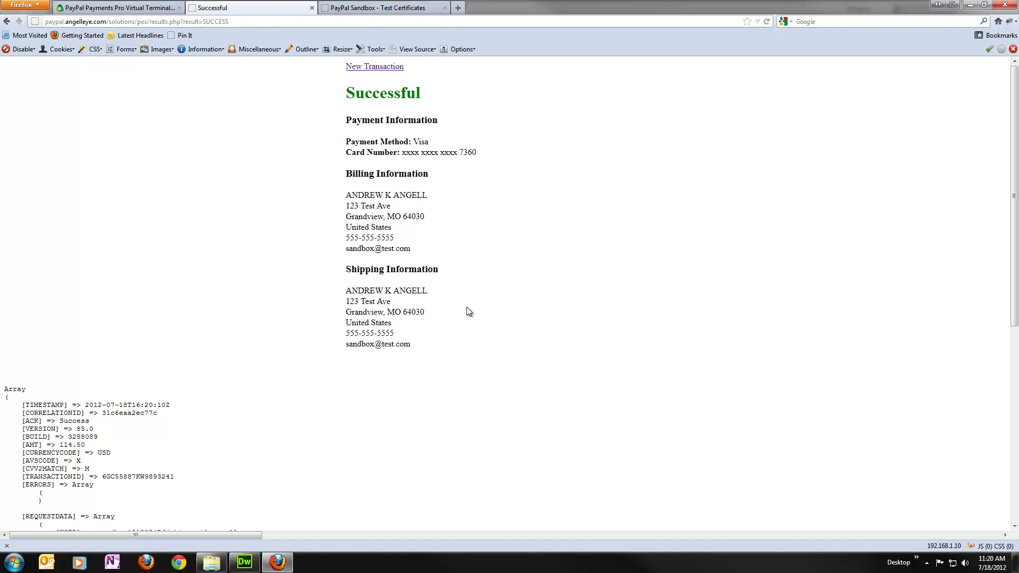
{"action": "scroll", "coordinate": [470, 311], "scroll_direction": "down", "scroll_amount": 10}
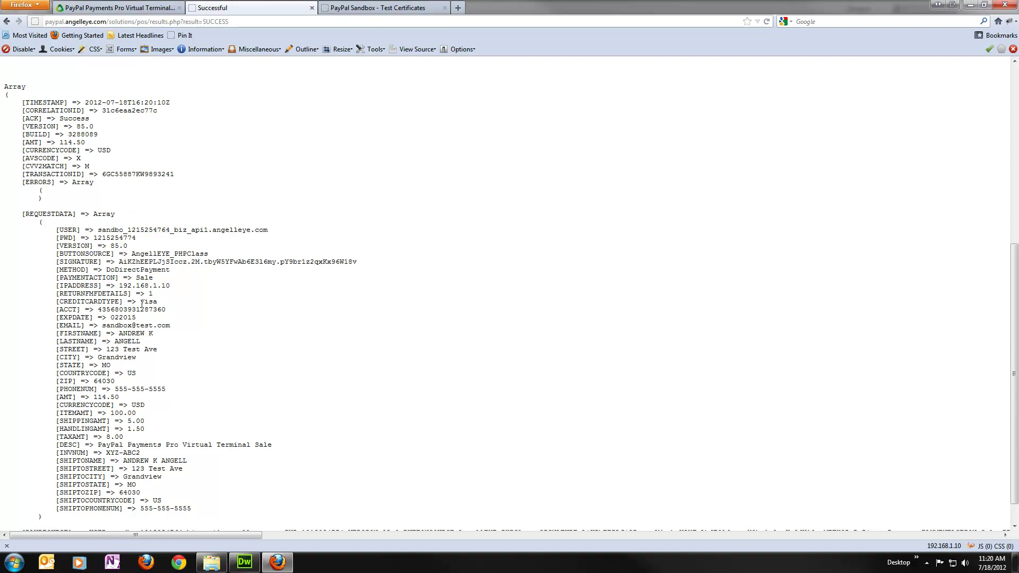
{"action": "left_click_drag", "start_coordinate": [21, 101], "coordinate": [107, 187]}
{"action": "left_click", "coordinate": [109, 191]}
{"action": "left_click_drag", "start_coordinate": [57, 230], "coordinate": [203, 511]}
{"action": "left_click", "coordinate": [318, 383]}
{"action": "scroll", "coordinate": [462, 300], "scroll_direction": "down", "scroll_amount": 1}
{"action": "scroll", "coordinate": [462, 303], "scroll_direction": "up", "scroll_amount": 4}
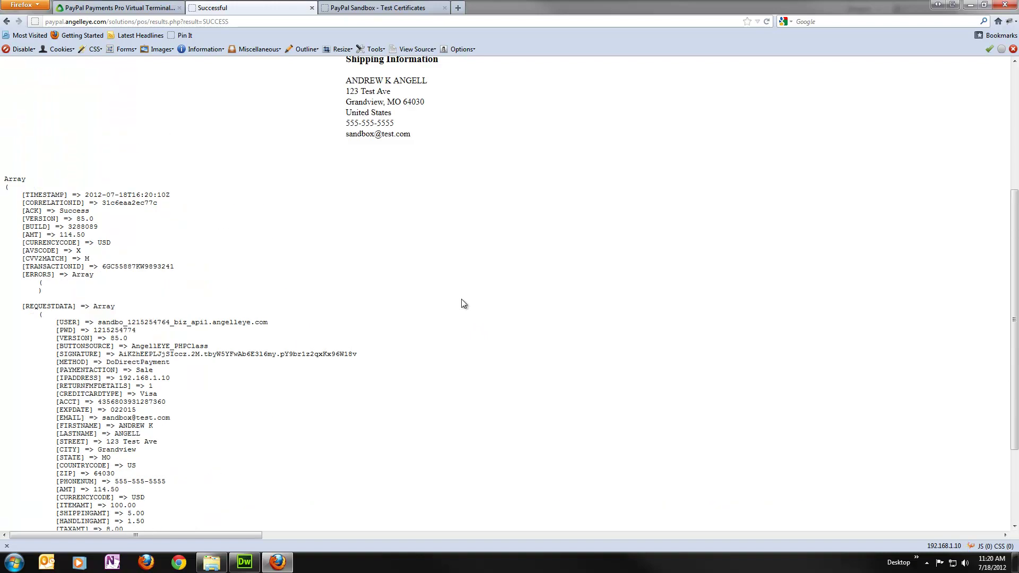
{"action": "scroll", "coordinate": [464, 303], "scroll_direction": "up", "scroll_amount": 7}
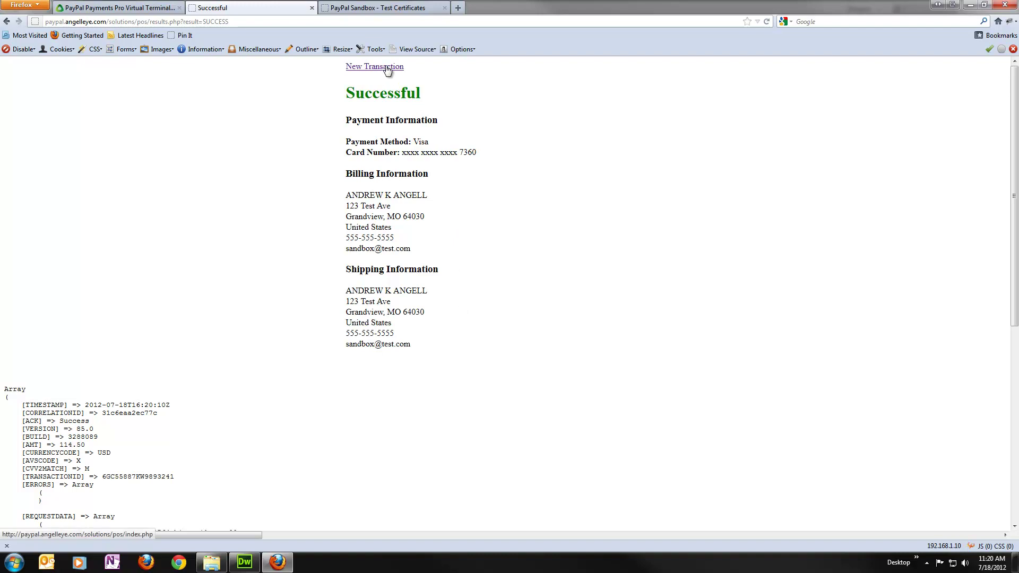
Choose the business test account from the sandbox accounts list and launch its test site.
{"action": "left_click", "coordinate": [394, 7]}
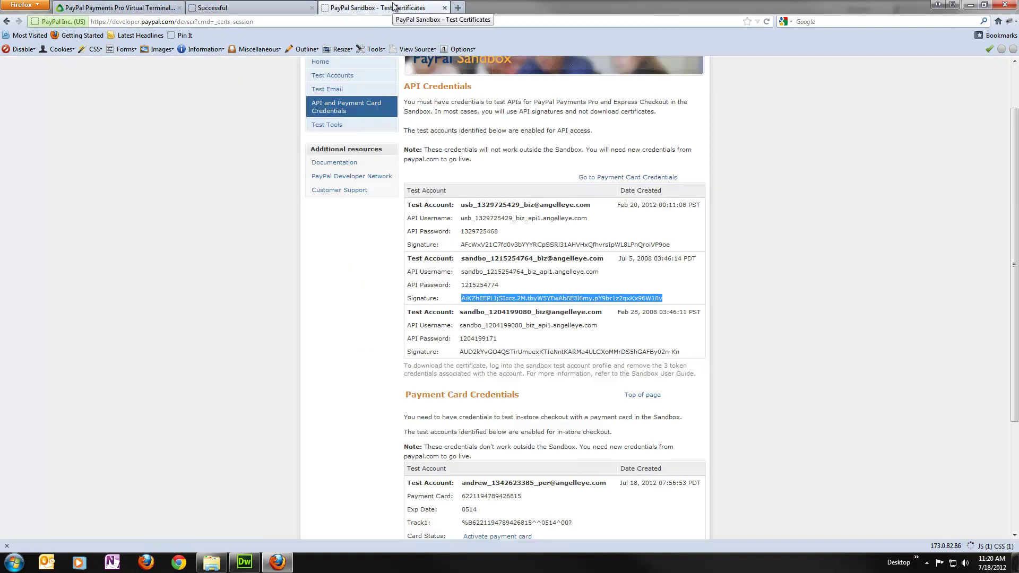
{"action": "scroll", "coordinate": [399, 283], "scroll_direction": "up", "scroll_amount": 2}
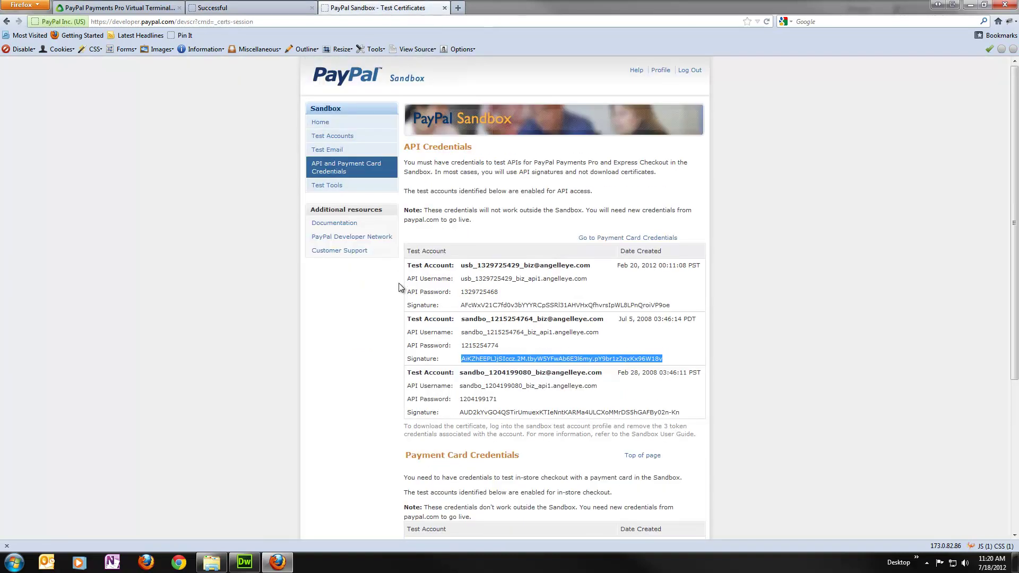
{"action": "left_click", "coordinate": [351, 139]}
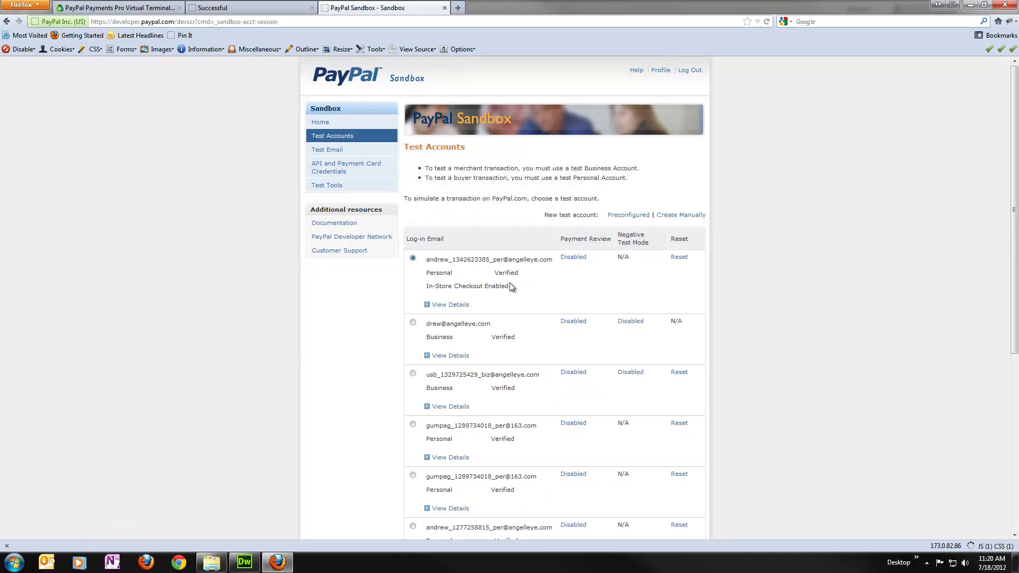
{"action": "scroll", "coordinate": [512, 289], "scroll_direction": "down", "scroll_amount": 2}
{"action": "scroll", "coordinate": [514, 296], "scroll_direction": "down", "scroll_amount": 7}
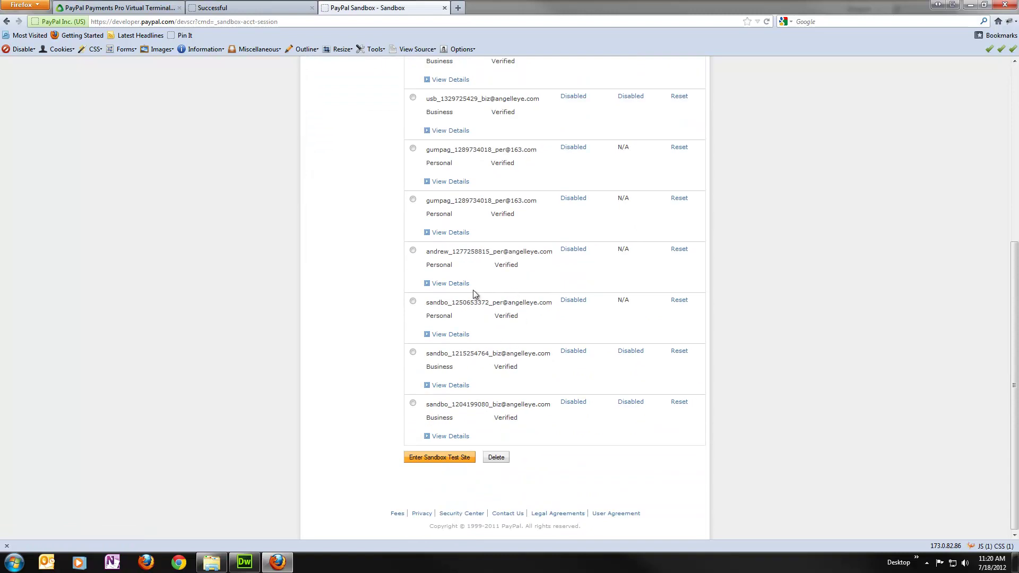
{"action": "left_click", "coordinate": [413, 353]}
{"action": "left_click", "coordinate": [440, 457]}
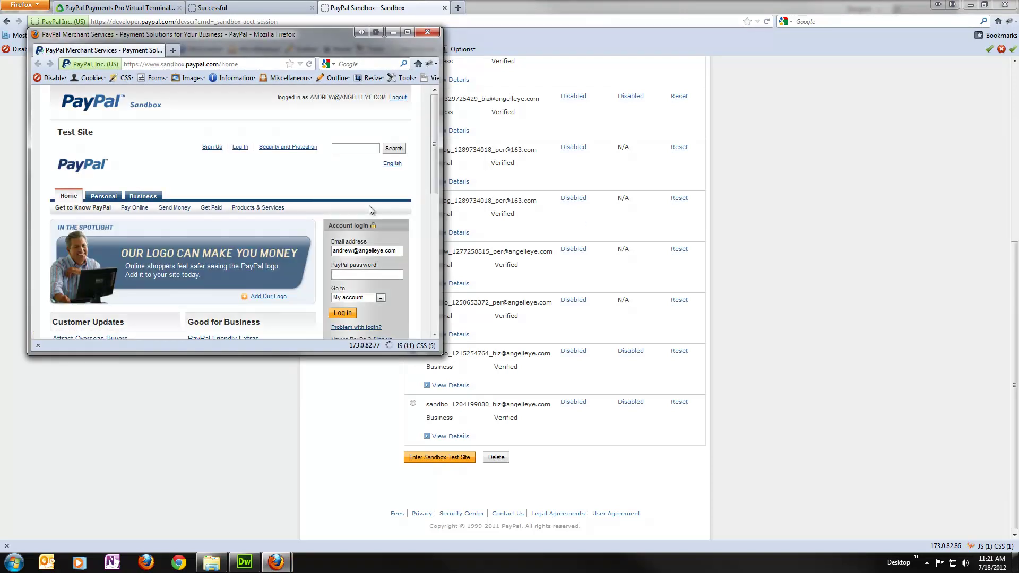
Sign in to the test site with the business account's e-mail and password, then maximize it.
{"action": "left_click", "coordinate": [516, 353]}
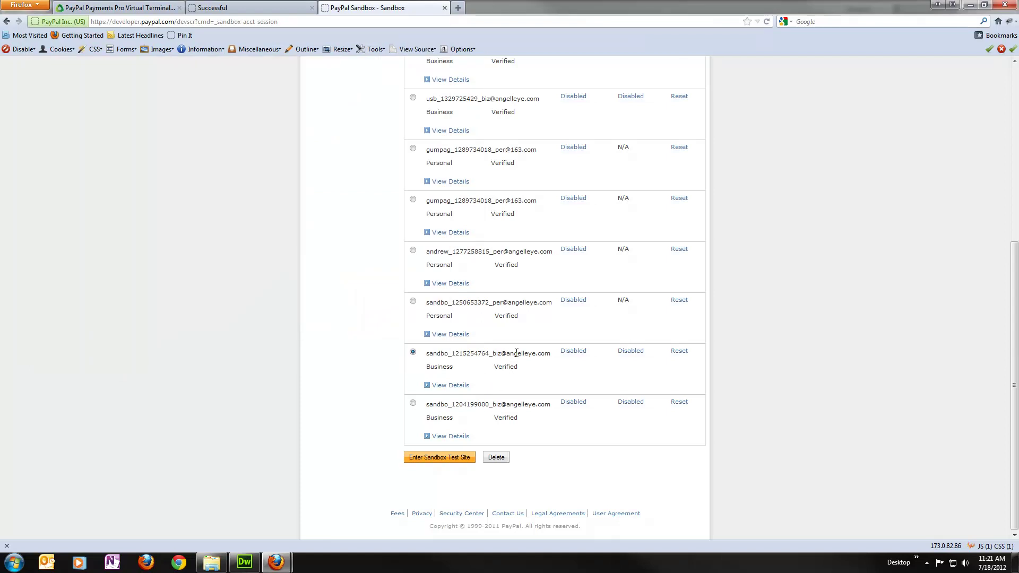
{"action": "triple_click", "coordinate": [516, 353]}
{"action": "key", "text": "ctrl+c"}
{"action": "left_click", "coordinate": [277, 562]}
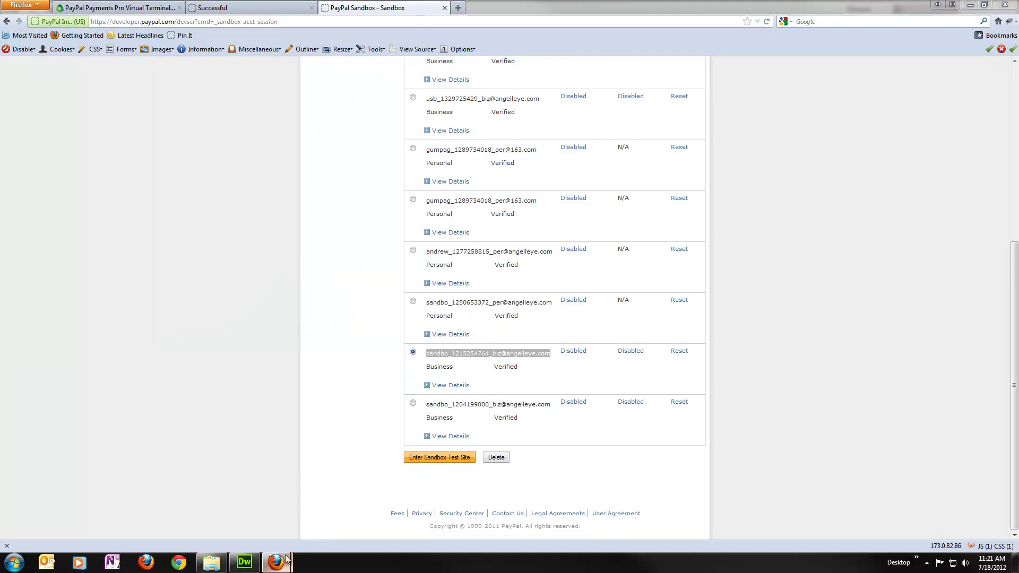
{"action": "left_click", "coordinate": [329, 462]}
{"action": "triple_click", "coordinate": [372, 250]}
{"action": "key", "text": "ctrl+v"}
{"action": "key", "text": "Tab"}
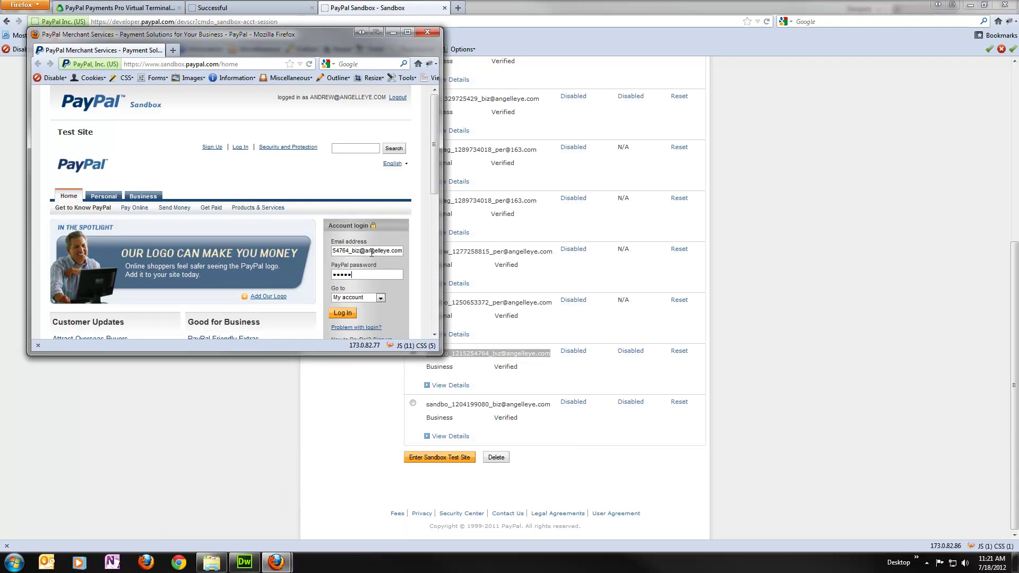
{"action": "key", "text": "Return"}
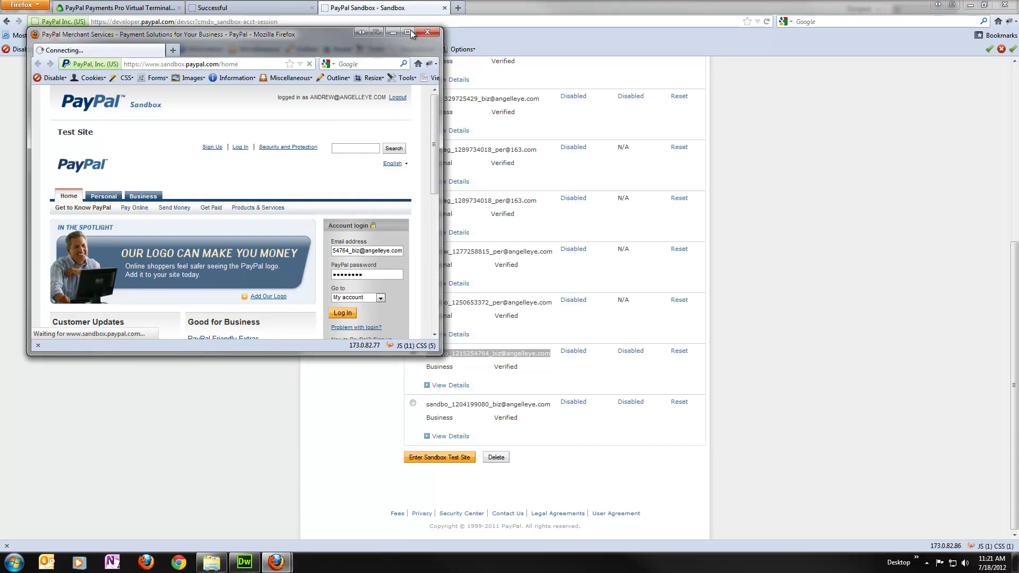
{"action": "left_click", "coordinate": [409, 33]}
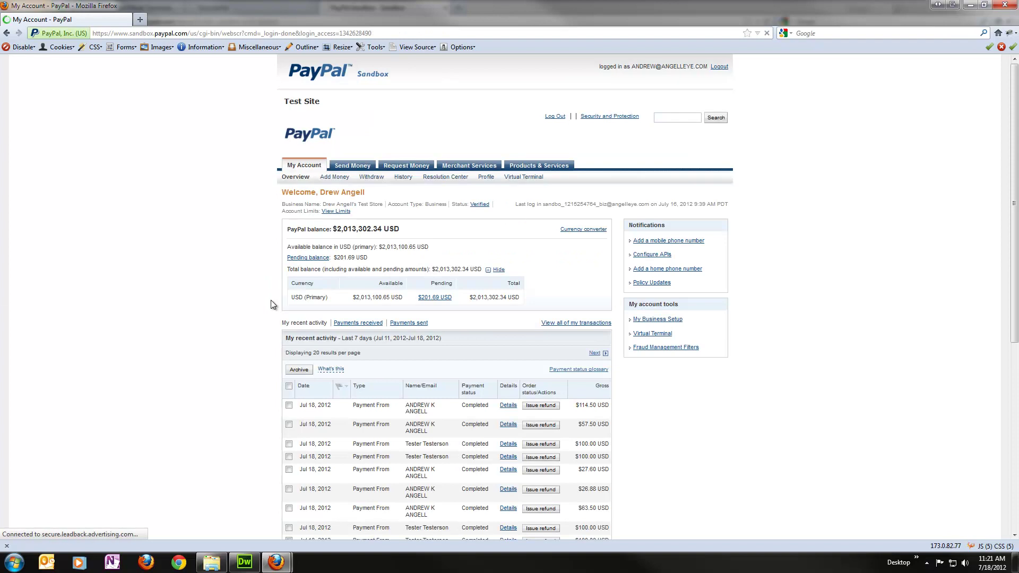
Open the Transaction Details for the latest $114.50 payment and scroll through them.
{"action": "scroll", "coordinate": [235, 263], "scroll_direction": "down", "scroll_amount": 2}
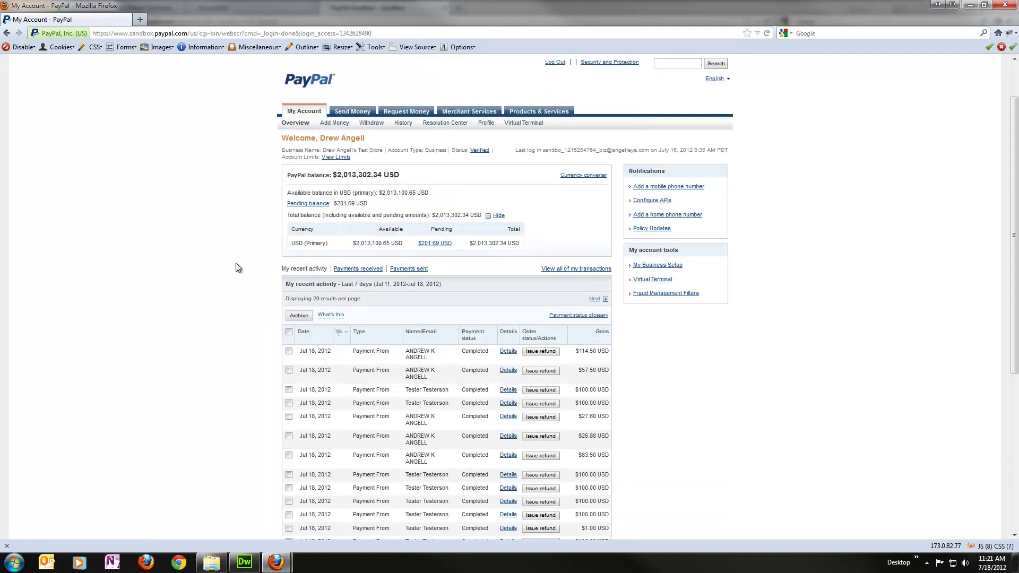
{"action": "left_click", "coordinate": [508, 352]}
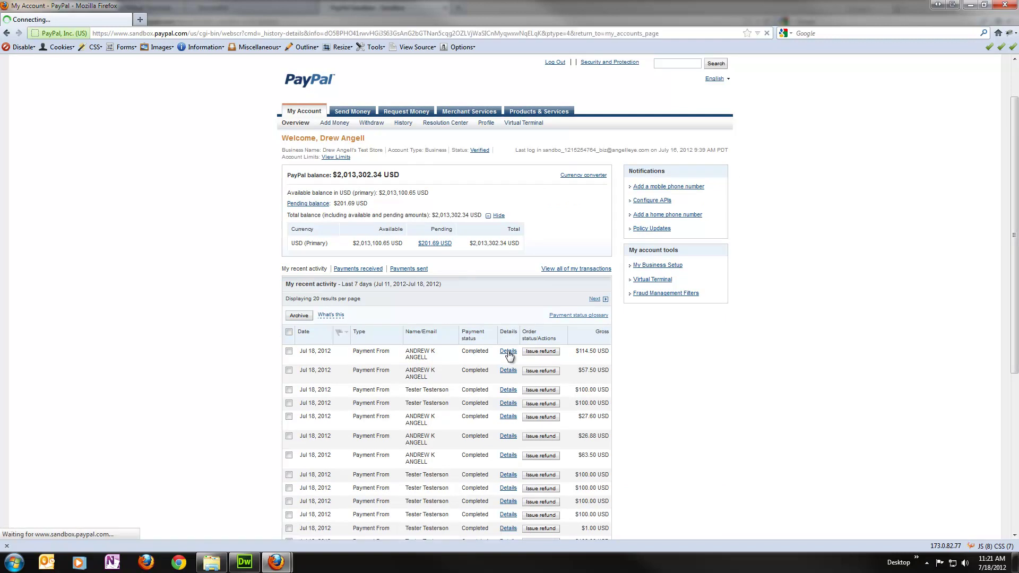
{"action": "scroll", "coordinate": [494, 297], "scroll_direction": "down", "scroll_amount": 1}
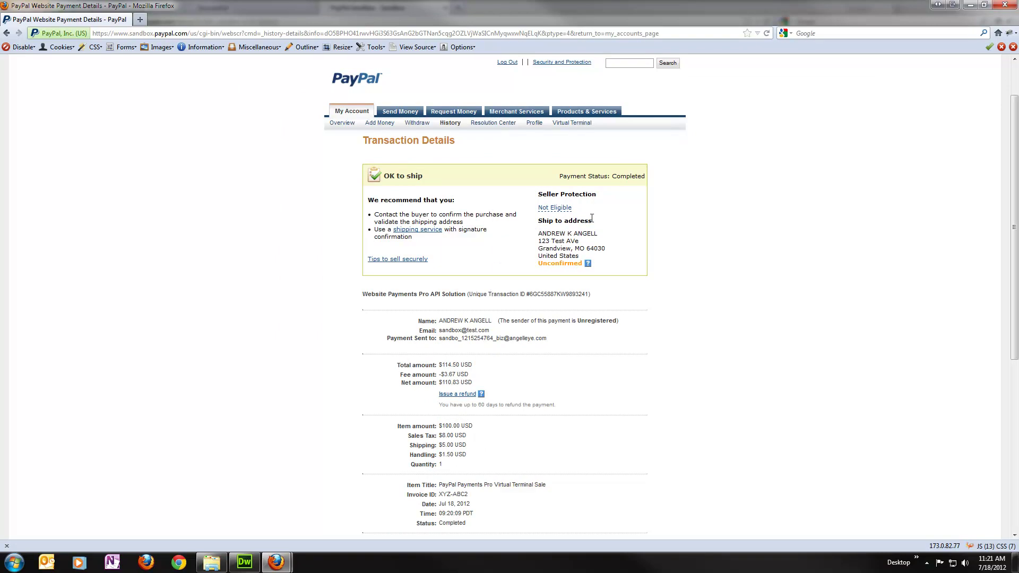
{"action": "scroll", "coordinate": [679, 250], "scroll_direction": "down", "scroll_amount": 1}
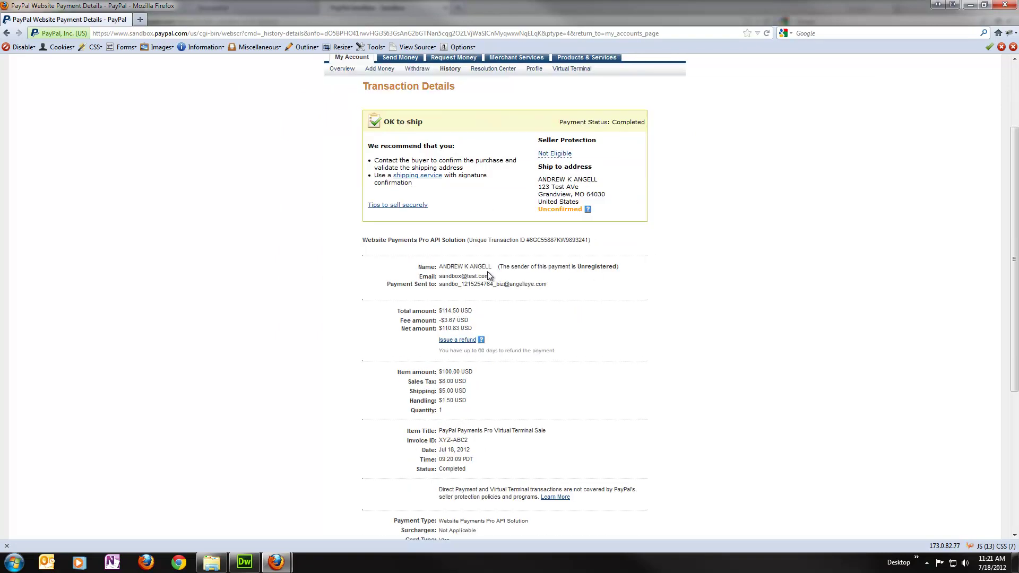
{"action": "scroll", "coordinate": [547, 303], "scroll_direction": "down", "scroll_amount": 1}
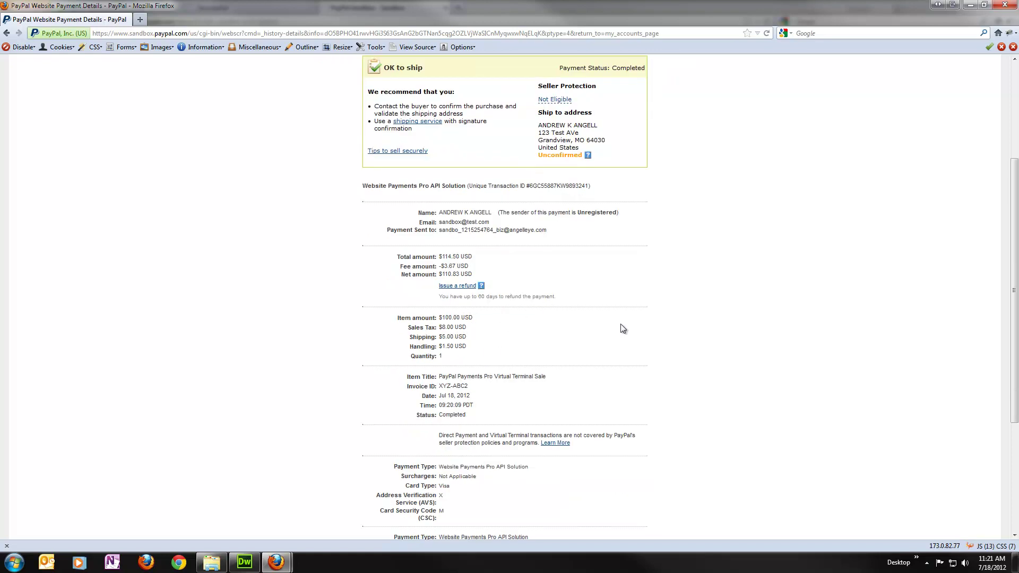
{"action": "scroll", "coordinate": [621, 324], "scroll_direction": "down", "scroll_amount": 1}
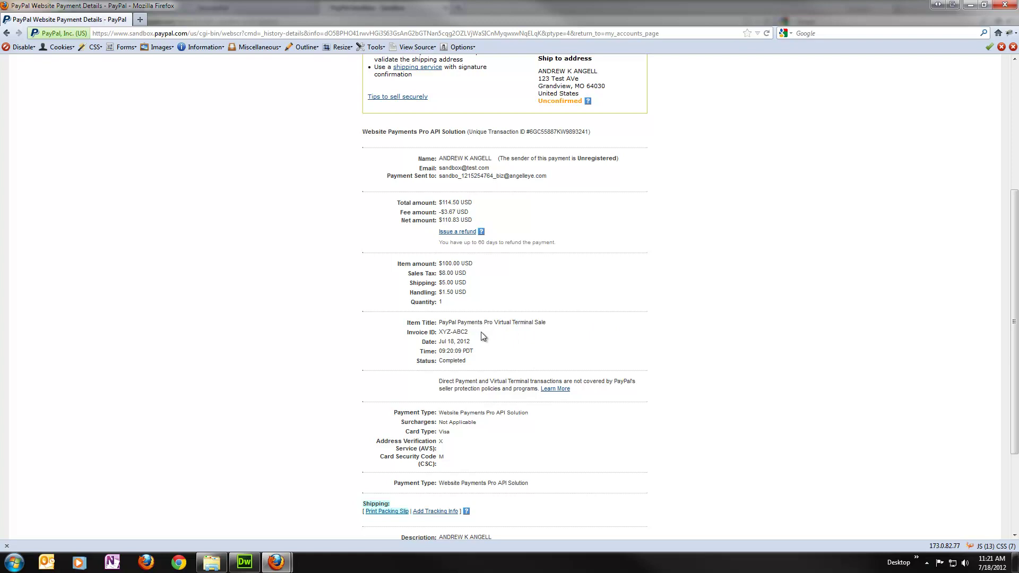
{"action": "scroll", "coordinate": [514, 349], "scroll_direction": "down", "scroll_amount": 1}
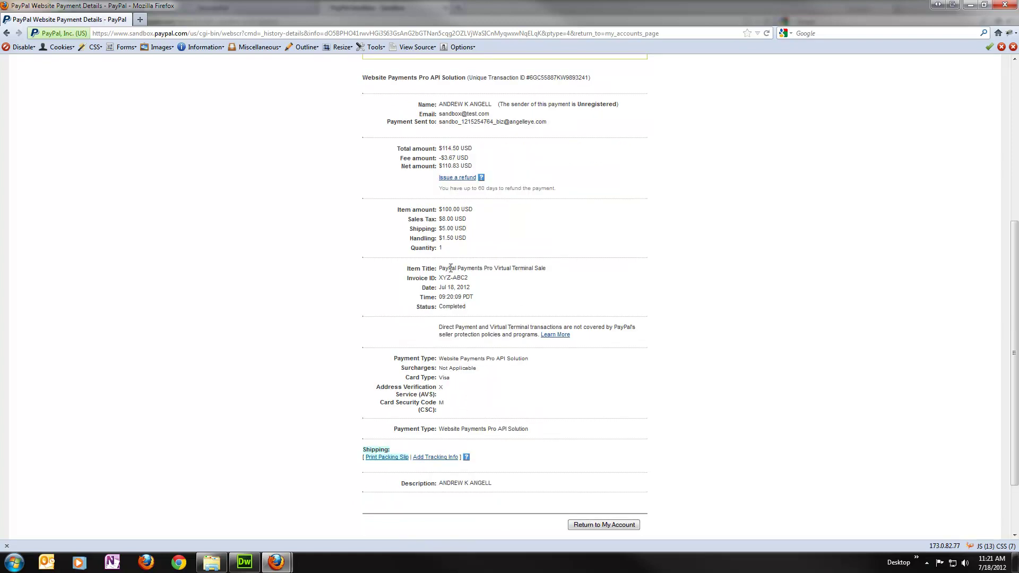
Highlight the item title 'PayPal Payments Pro Virtual Terminal Sale' and the 'Website Payments Pro API Solution' payment type.
{"action": "left_click_drag", "start_coordinate": [439, 269], "coordinate": [548, 269]}
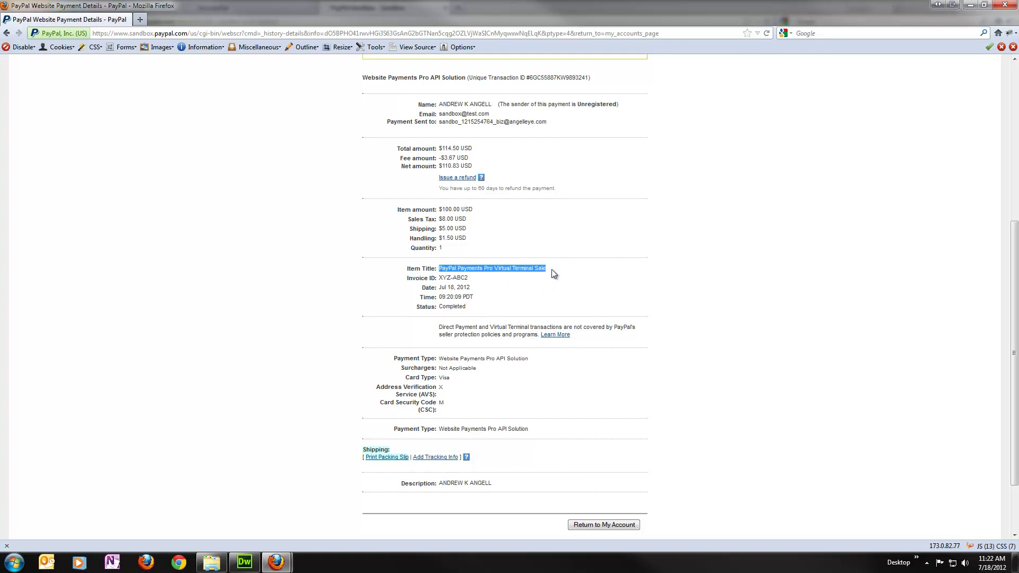
{"action": "left_click", "coordinate": [550, 287]}
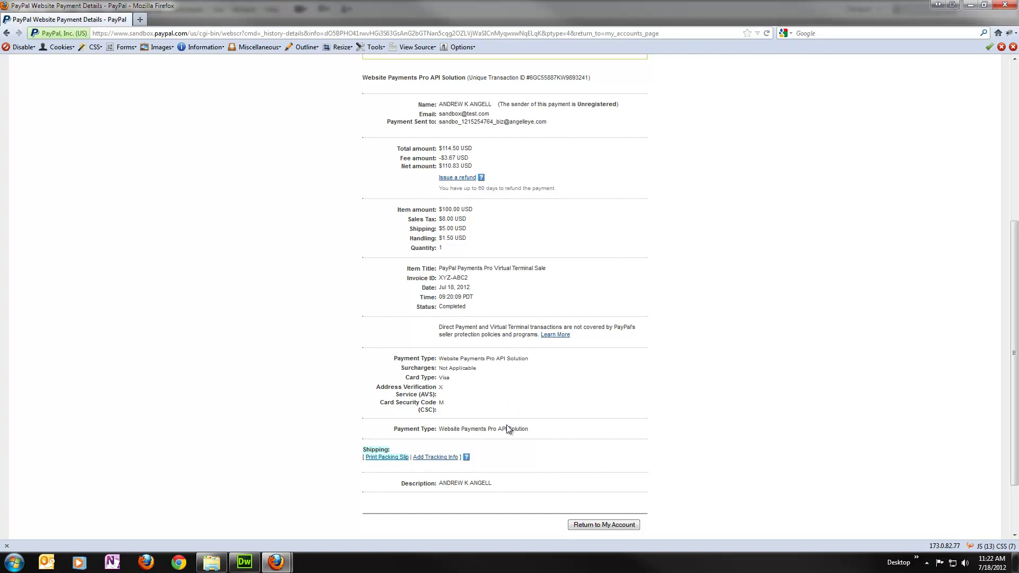
{"action": "left_click_drag", "start_coordinate": [439, 431], "coordinate": [532, 434]}
{"action": "left_click", "coordinate": [509, 429]}
Bring the browser window with the Successful results page to the front.
{"action": "mouse_move", "coordinate": [282, 567]}
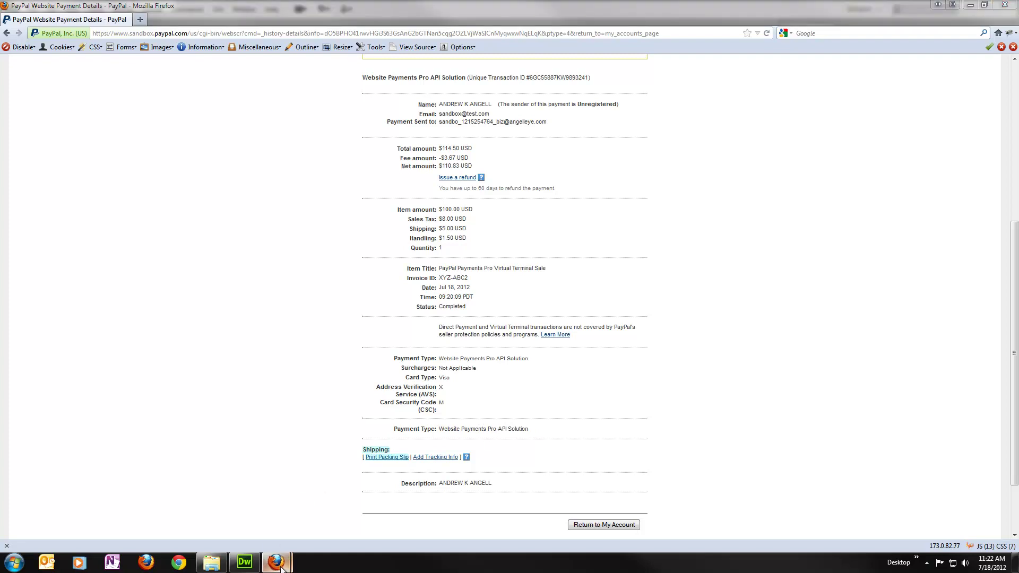
{"action": "left_click", "coordinate": [234, 500]}
{"action": "left_click", "coordinate": [269, 9]}
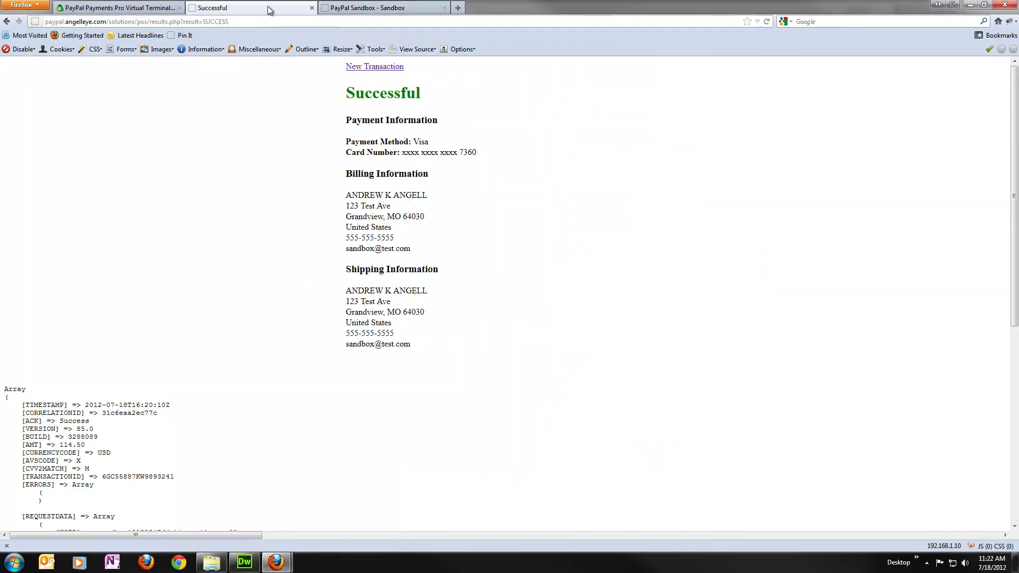
In config.php, delete the last digit of $api_password on line 29 and save the file.
{"action": "left_click", "coordinate": [259, 561]}
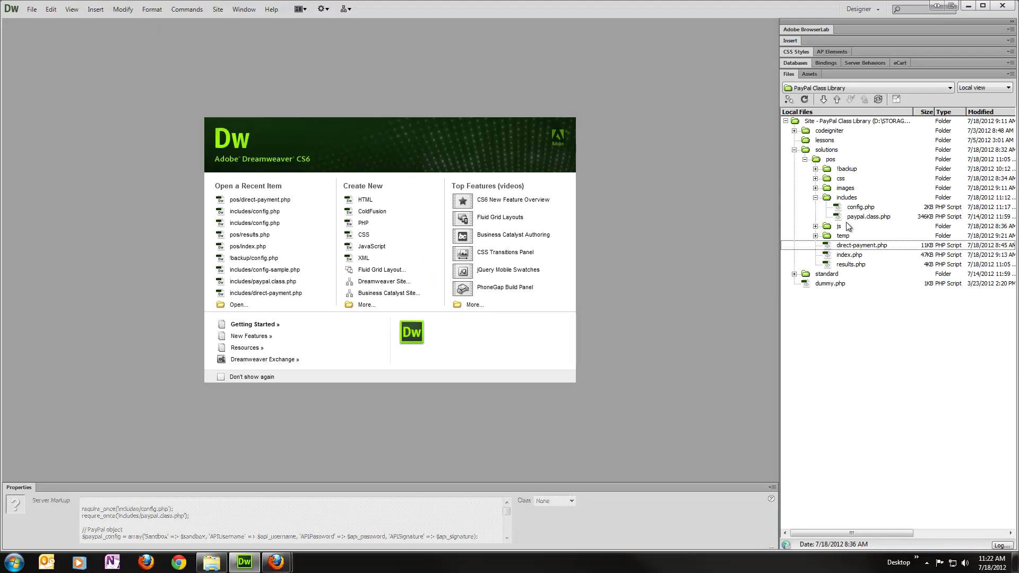
{"action": "double_click", "coordinate": [860, 207]}
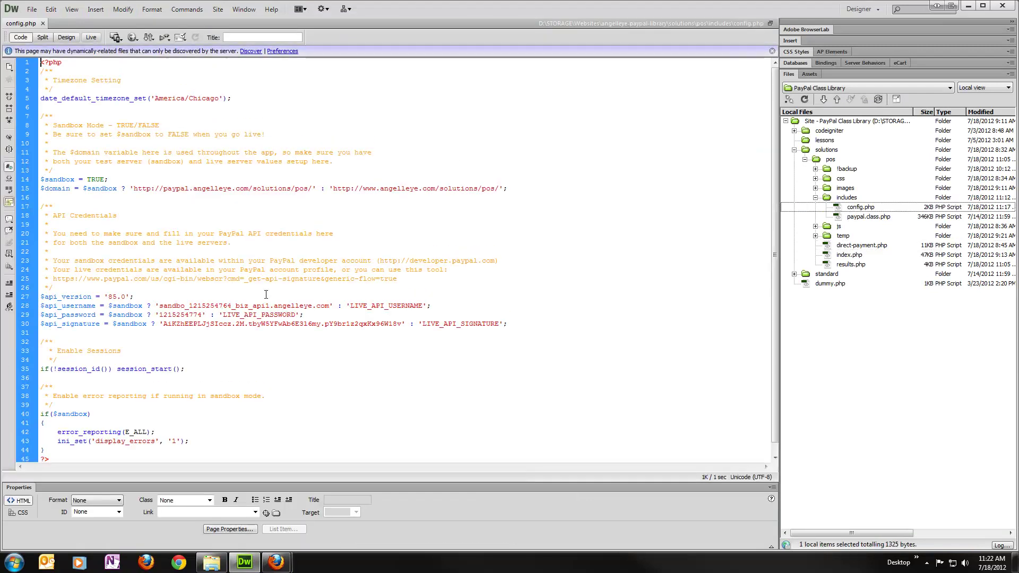
{"action": "left_click", "coordinate": [203, 315]}
{"action": "key", "text": "BackSpace"}
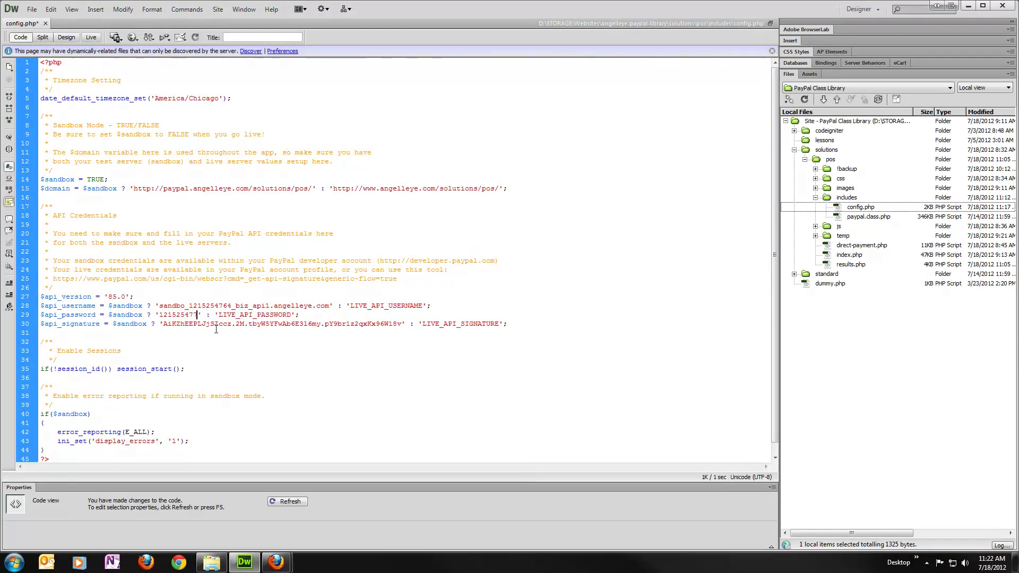
{"action": "key", "text": "ctrl+s"}
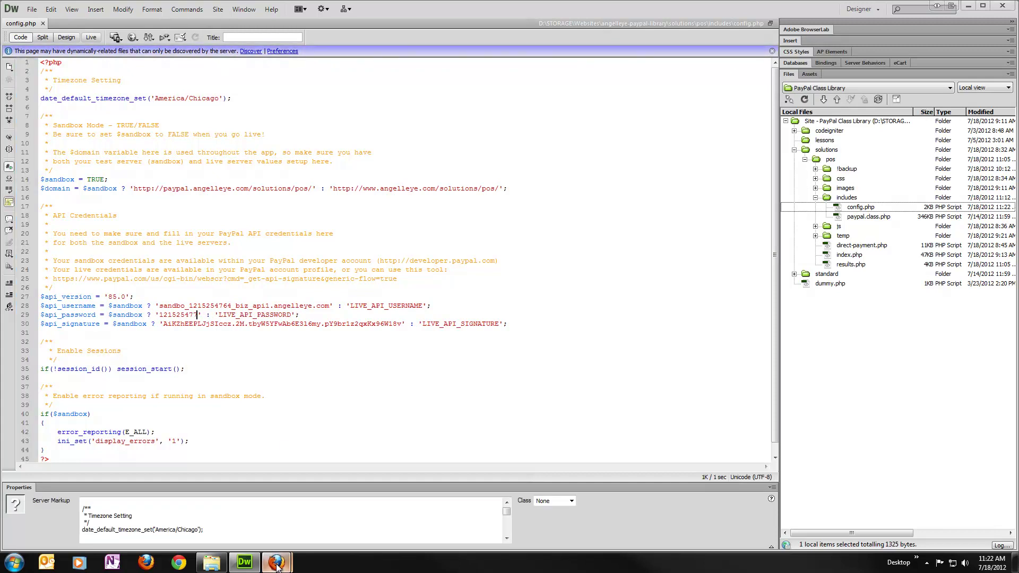
{"action": "mouse_move", "coordinate": [277, 567]}
{"action": "left_click", "coordinate": [303, 469]}
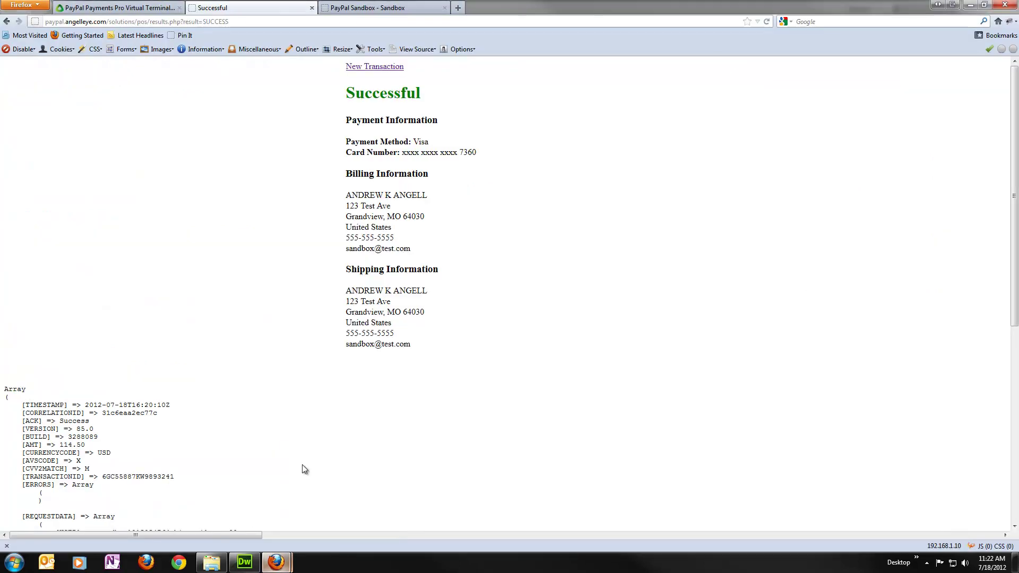
Start a new sale with amounts 10.00 and 2.00, item name 'Test Error', and note 'This is an error test.'.
{"action": "left_click", "coordinate": [393, 69]}
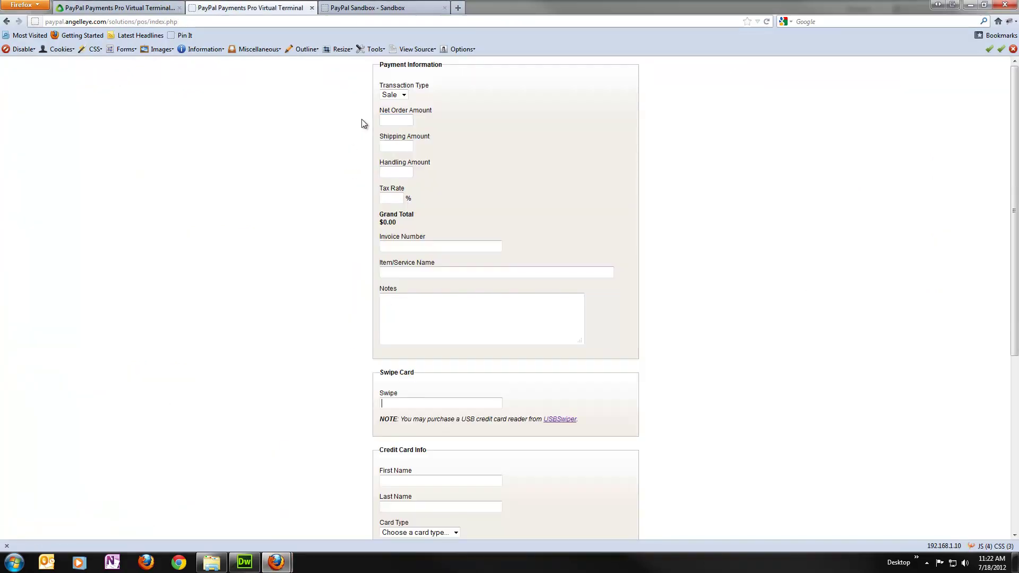
{"action": "type", "text": "10.00"}
{"action": "key", "text": "Tab"}
{"action": "type", "text": "2.00"}
{"action": "key", "text": "Tab"}
{"action": "key", "text": "Tab"}
{"action": "key", "text": "Tab"}
{"action": "key", "text": "Tab"}
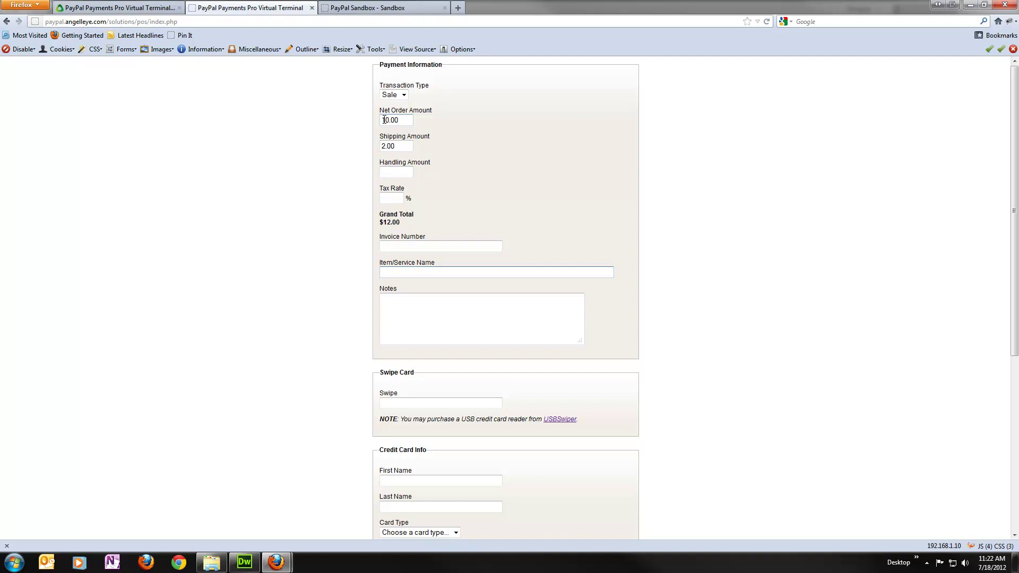
{"action": "type", "text": "Test Error"}
{"action": "key", "text": "Tab"}
{"action": "type", "text": "This is an error test."}
{"action": "key", "text": "Tab"}
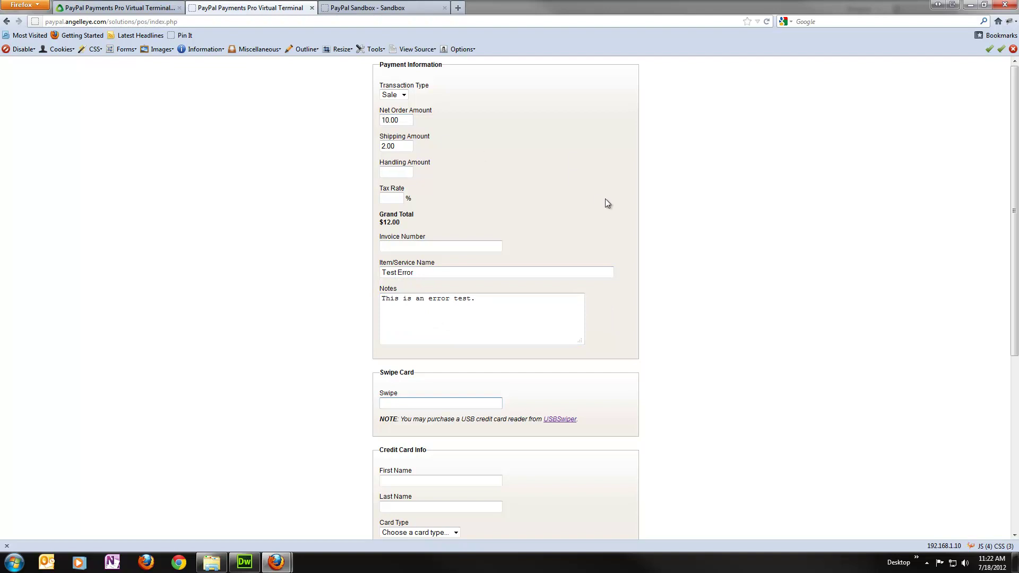
Swipe the test Visa card, expiring 02/2015, into the Swipe field to fill the card details.
{"action": "scroll", "coordinate": [607, 202], "scroll_direction": "down", "scroll_amount": 4}
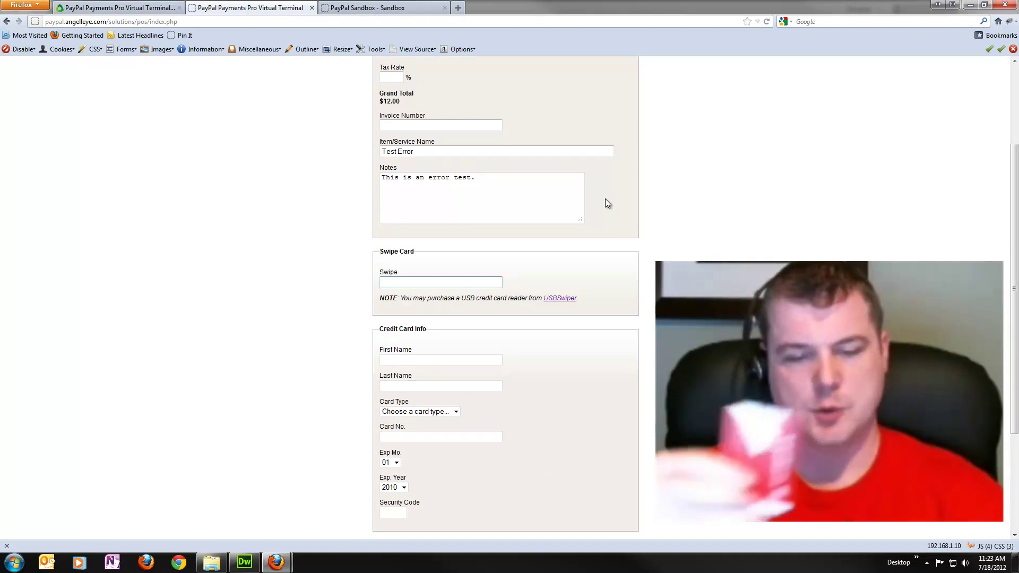
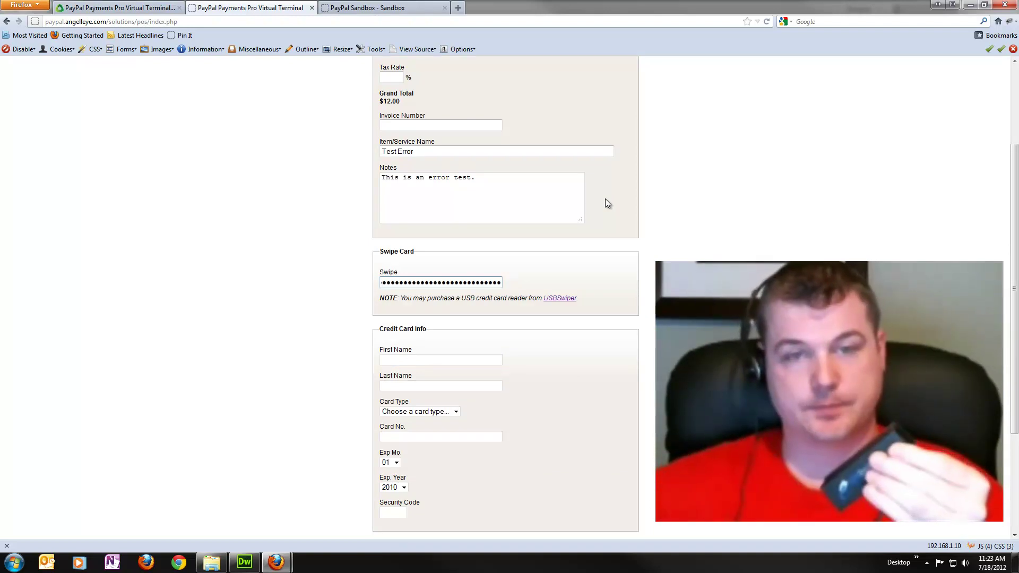
{"action": "key", "text": "Return"}
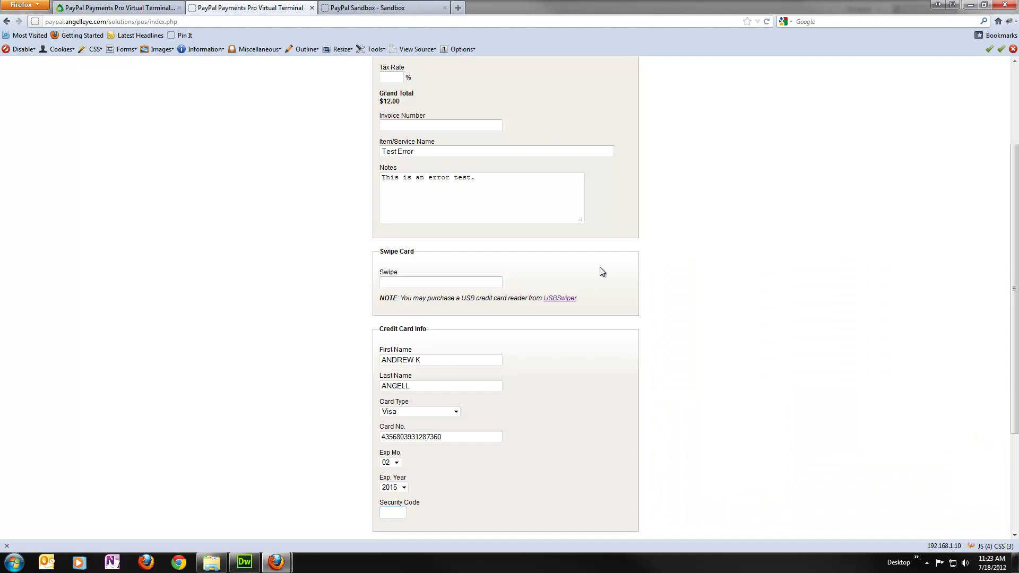
{"action": "scroll", "coordinate": [603, 268], "scroll_direction": "down", "scroll_amount": 5}
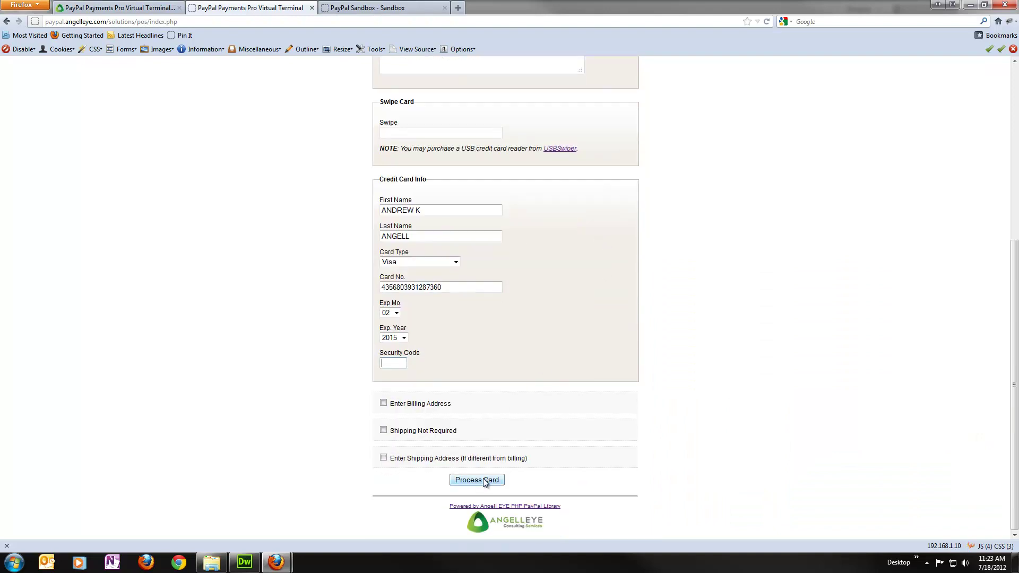
Process the $12.00 Test Error sale, review the Error 10002 response, and return to a blank form.
{"action": "left_click", "coordinate": [484, 480]}
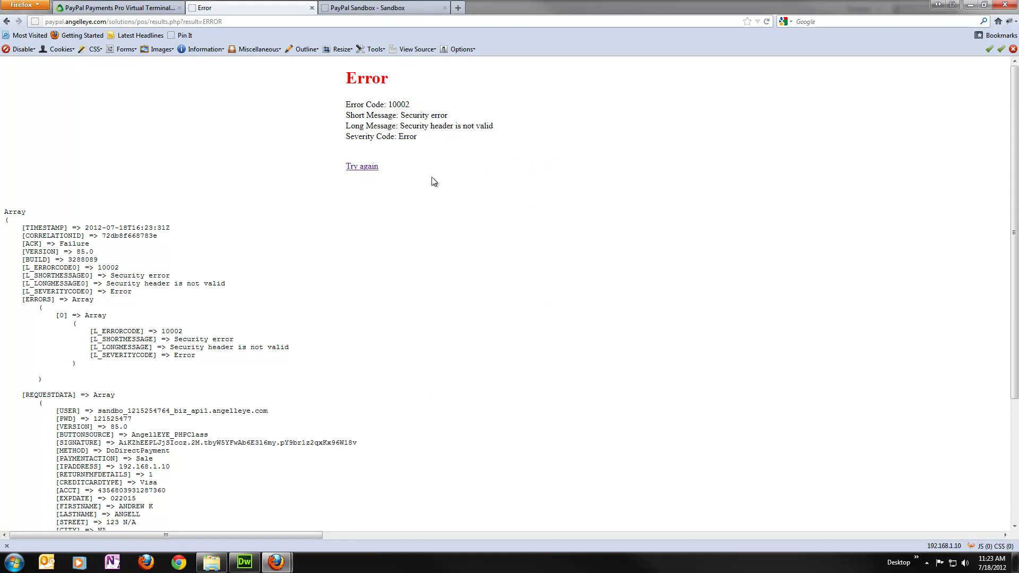
{"action": "scroll", "coordinate": [438, 185], "scroll_direction": "down", "scroll_amount": 2}
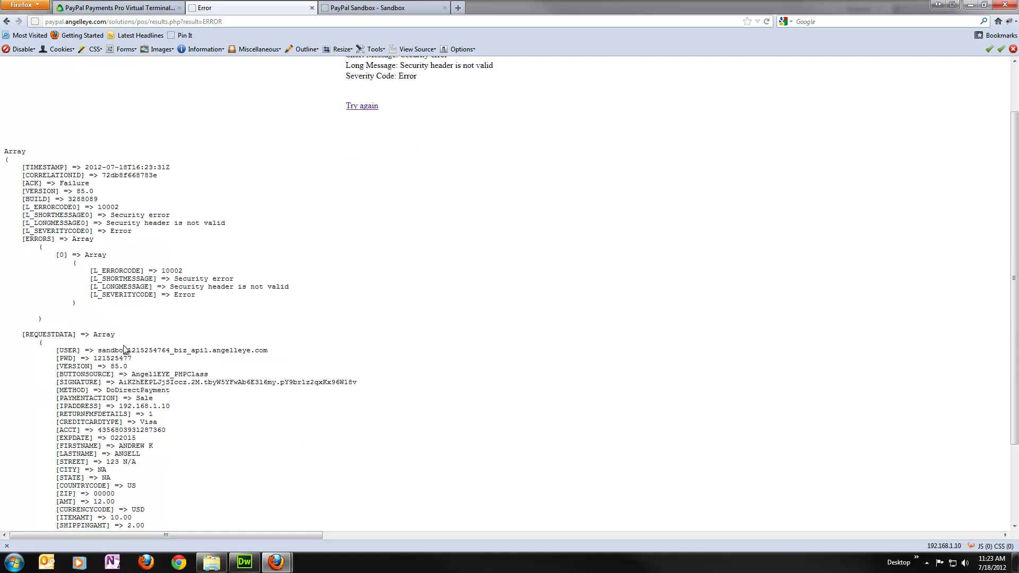
{"action": "scroll", "coordinate": [125, 350], "scroll_direction": "down", "scroll_amount": 3}
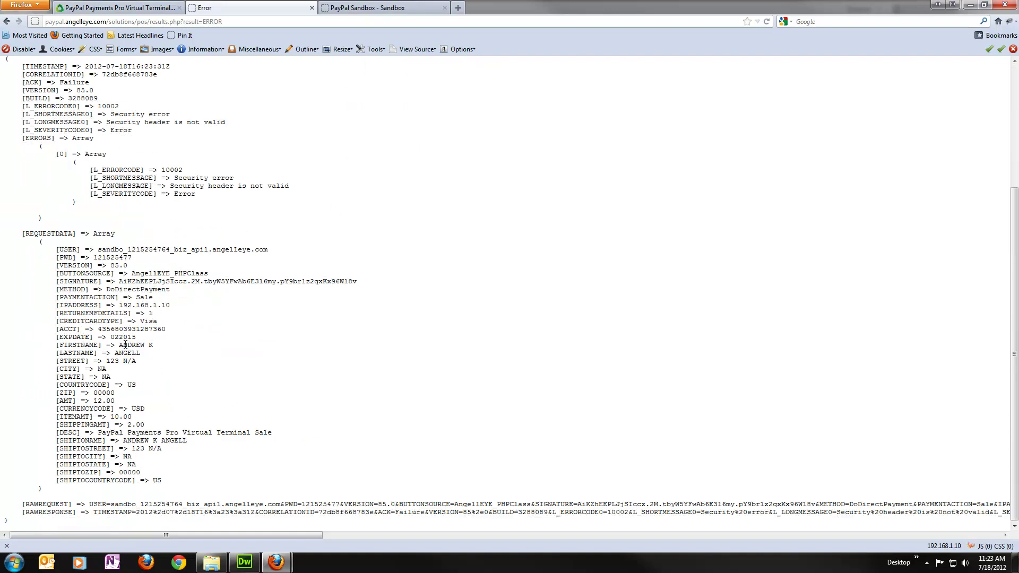
{"action": "scroll", "coordinate": [126, 345], "scroll_direction": "up", "scroll_amount": 4}
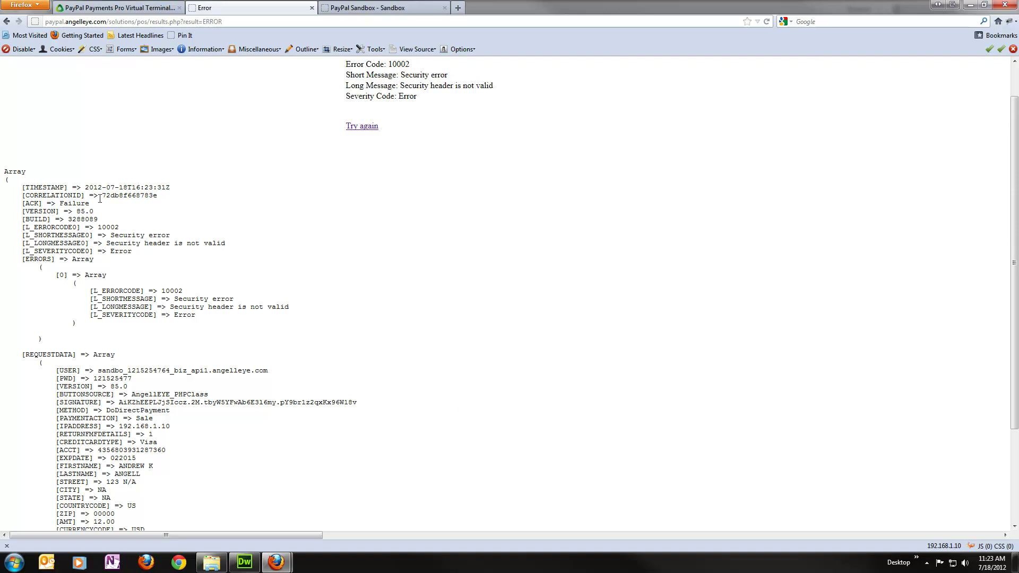
{"action": "scroll", "coordinate": [351, 297], "scroll_direction": "up", "scroll_amount": 1}
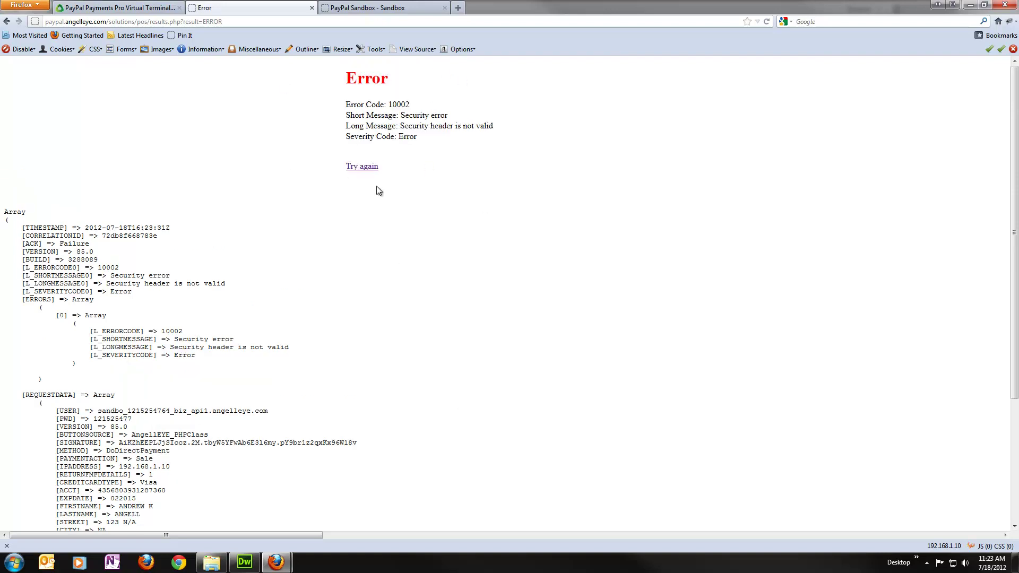
{"action": "left_click", "coordinate": [372, 166]}
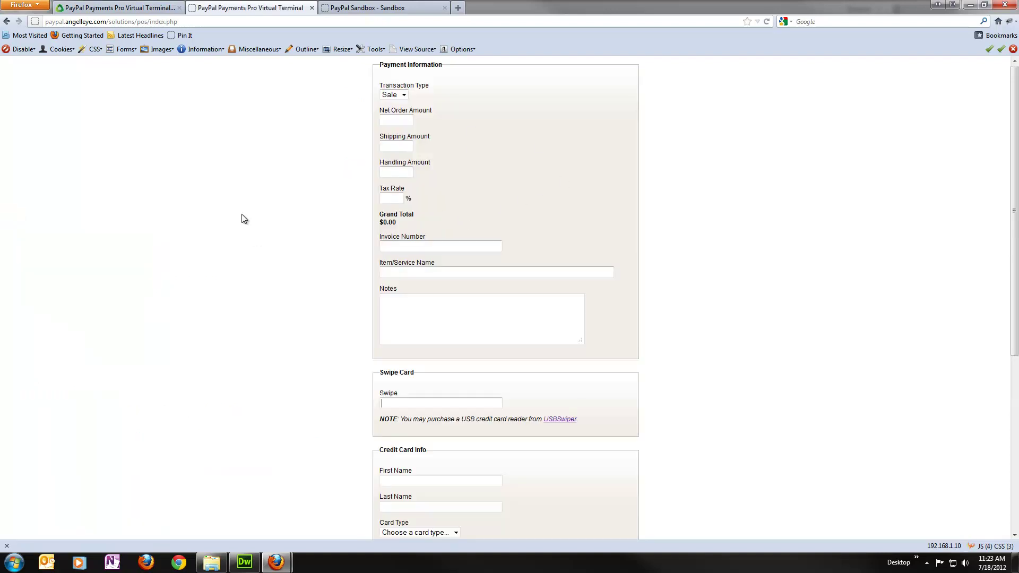